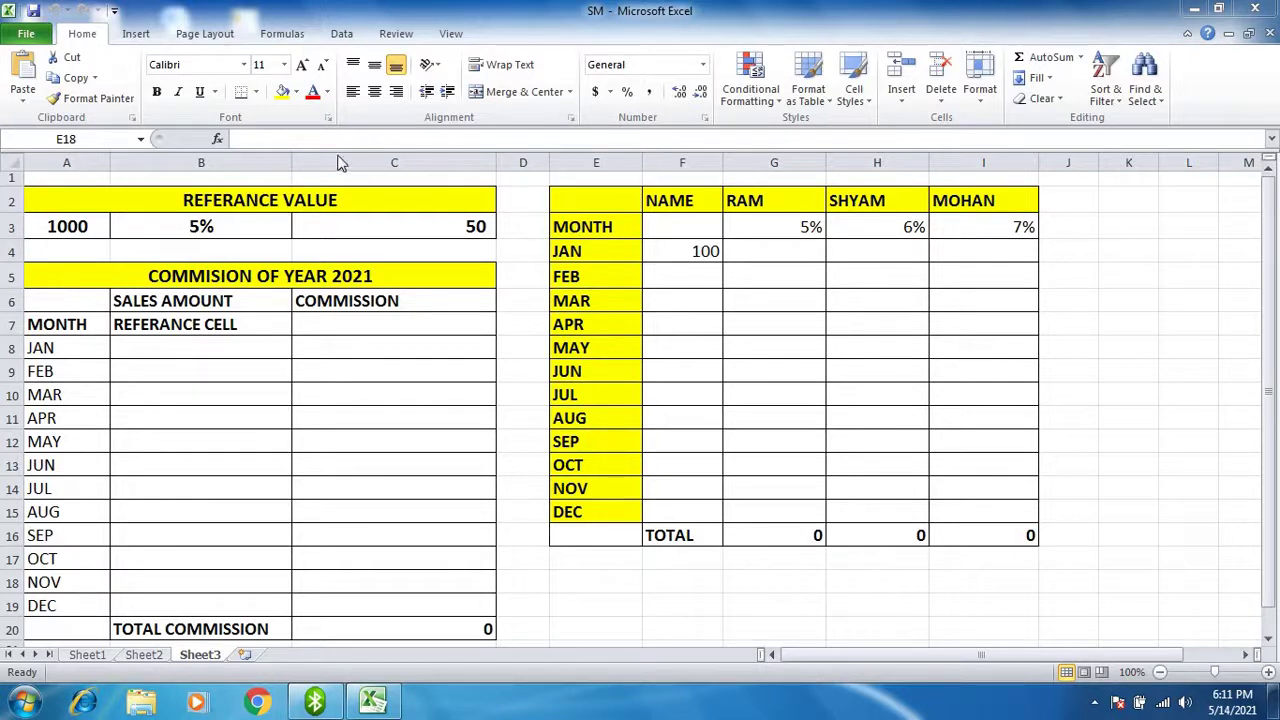
# - Look over the What-If Analysis options and the empty January and February sales amount and commission cells
pyautogui.click(343, 33)
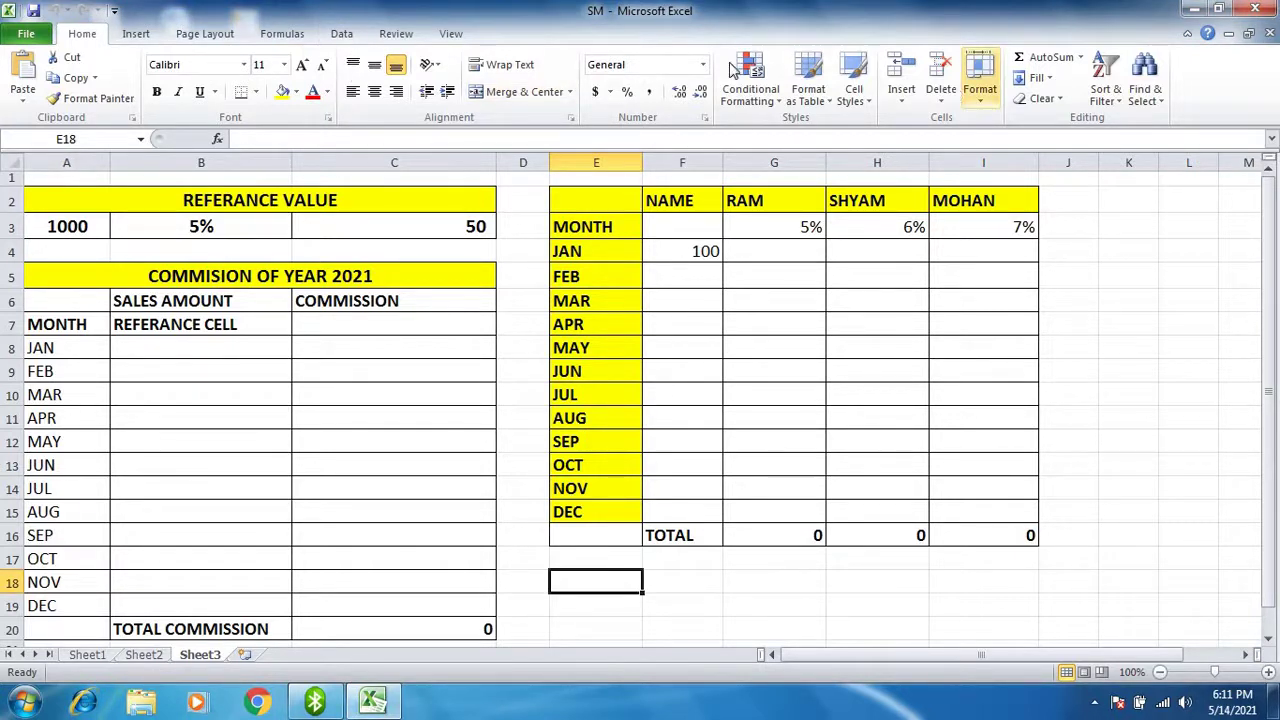
pyautogui.click(342, 33)
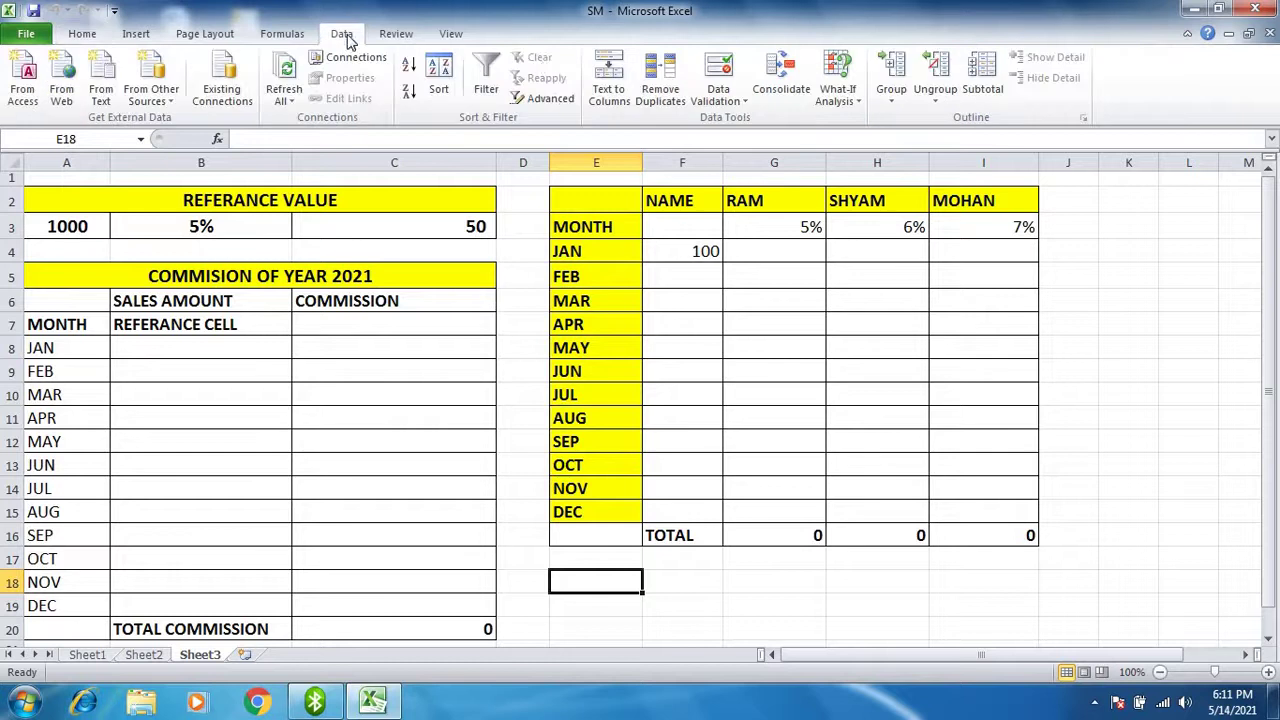
pyautogui.click(843, 104)
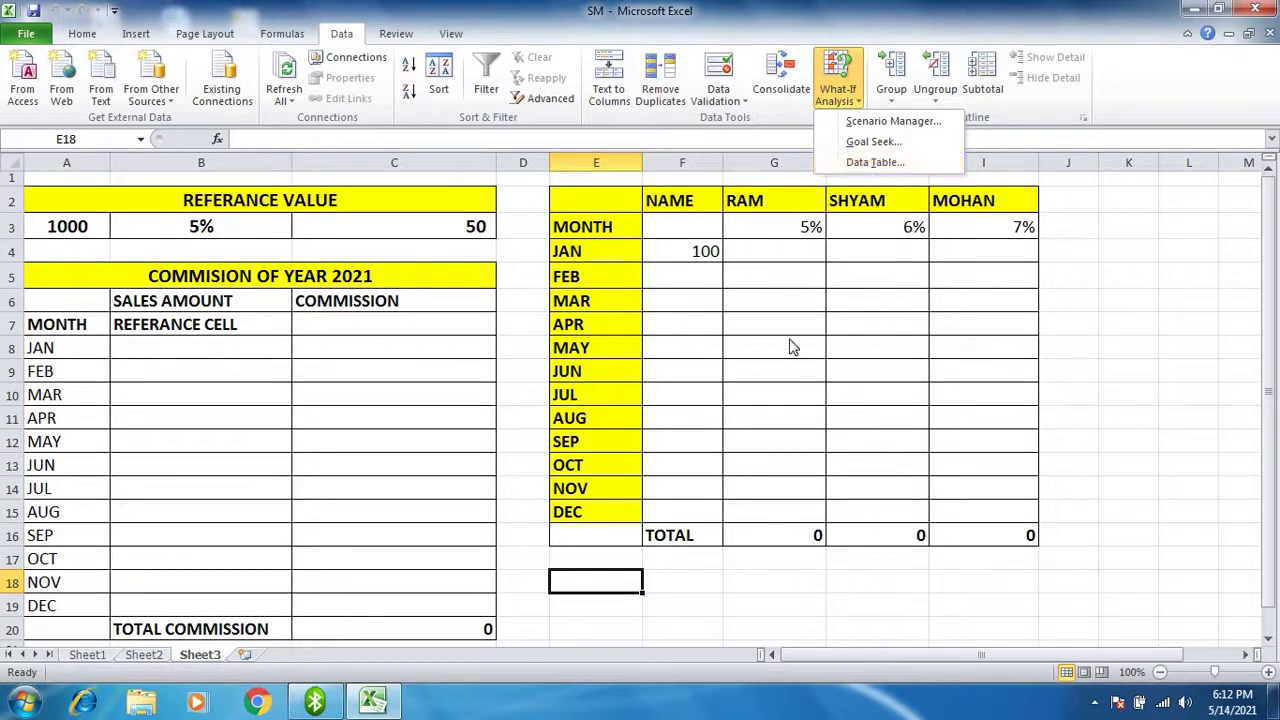
pyautogui.click(507, 404)
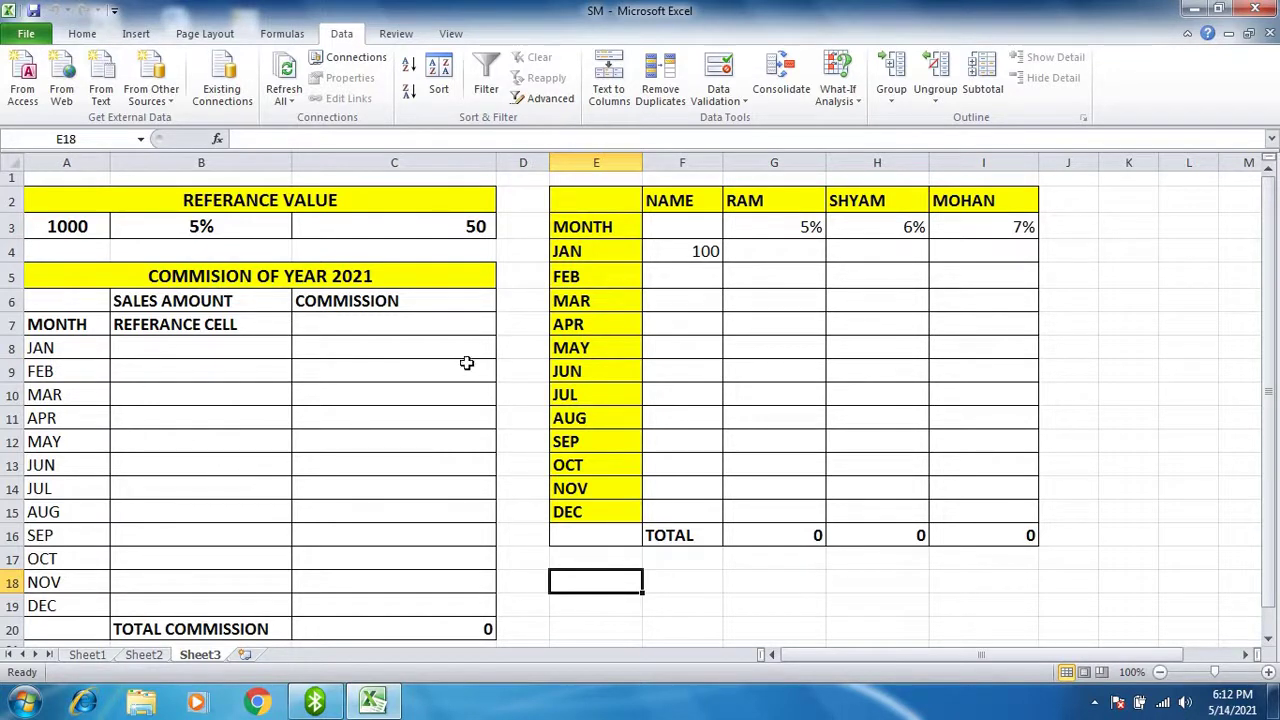
pyautogui.click(186, 344)
pyautogui.click(393, 350)
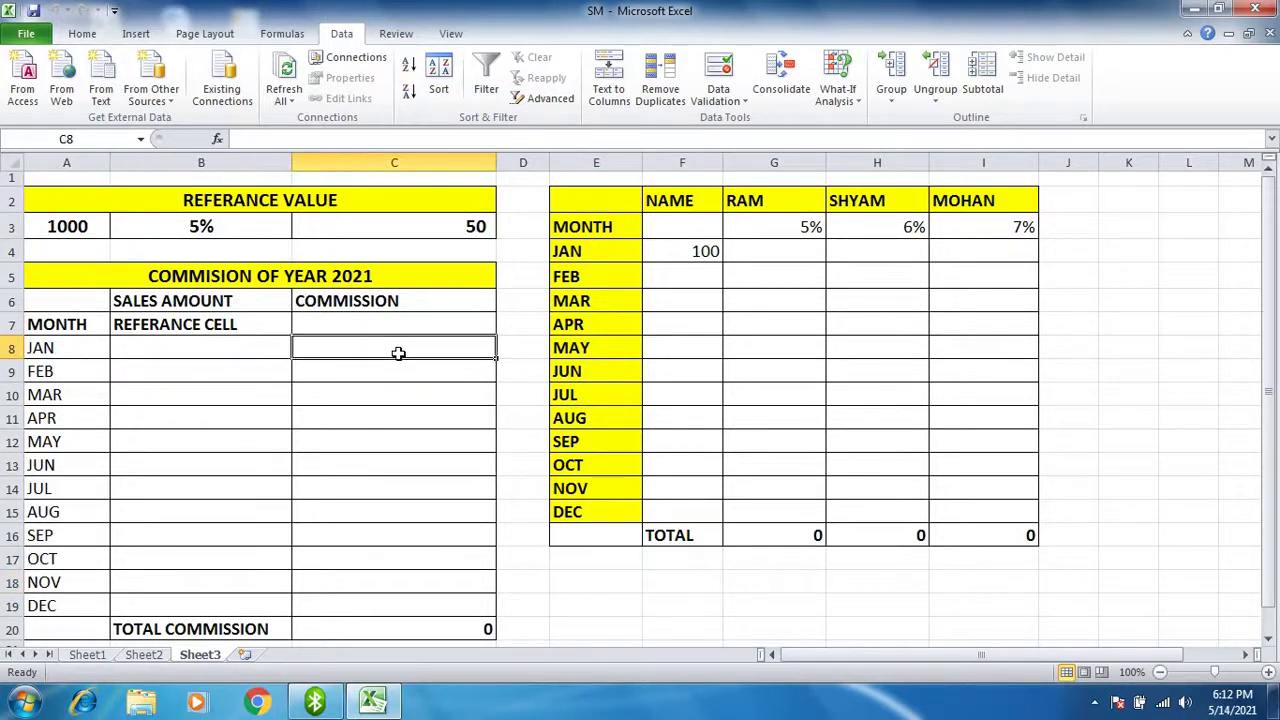
pyautogui.click(185, 375)
pyautogui.click(381, 375)
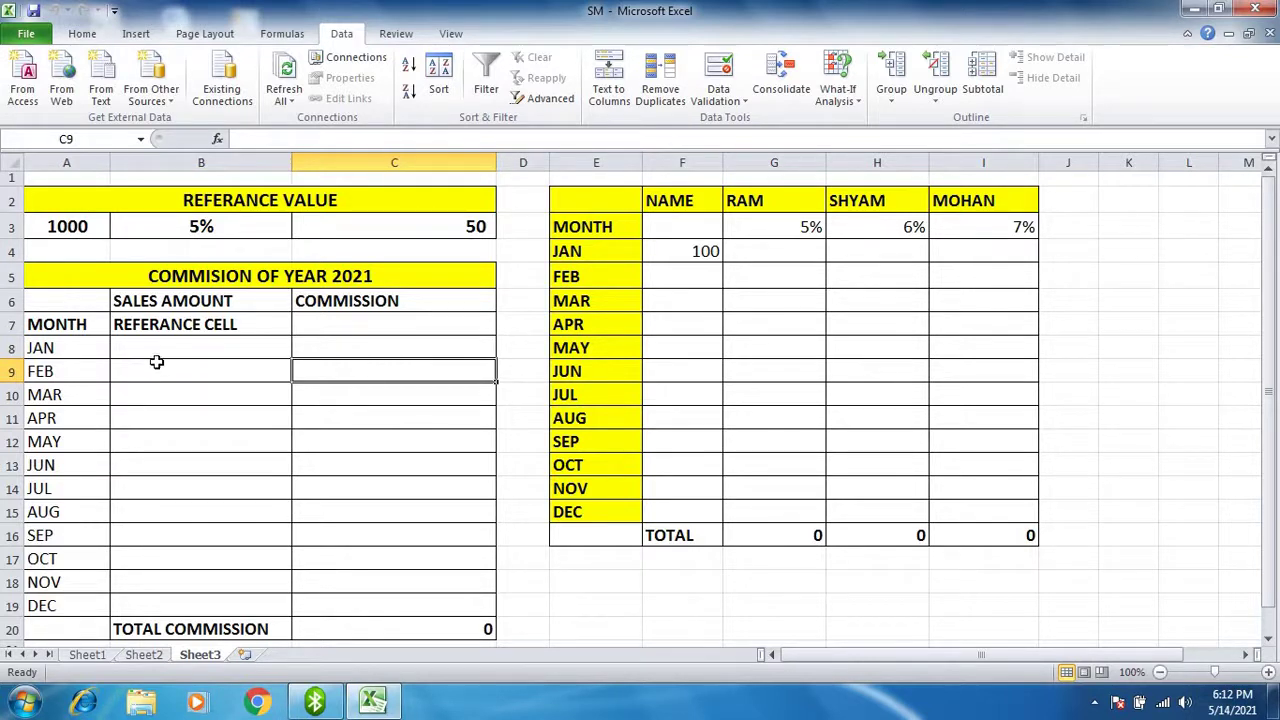
pyautogui.click(188, 350)
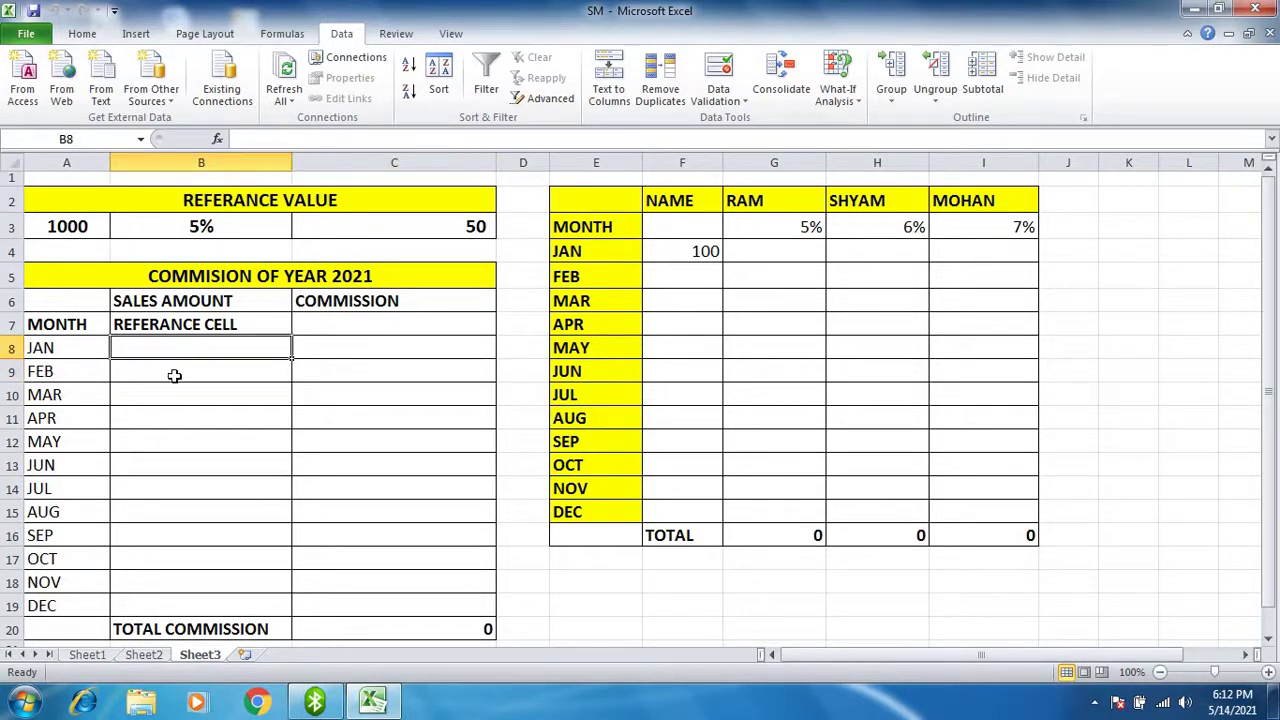
pyautogui.click(174, 375)
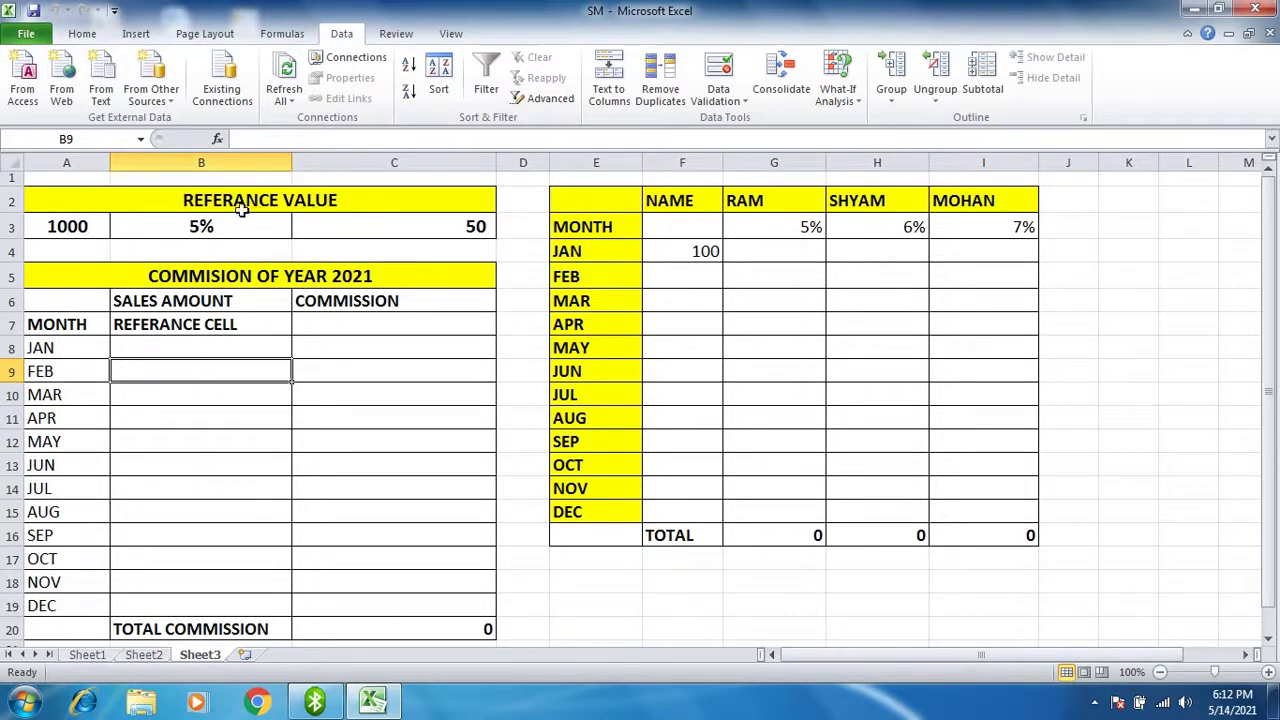
# - Inspect the reference sales amount, commission percentage and commission formula in A3:C3
pyautogui.click(72, 226)
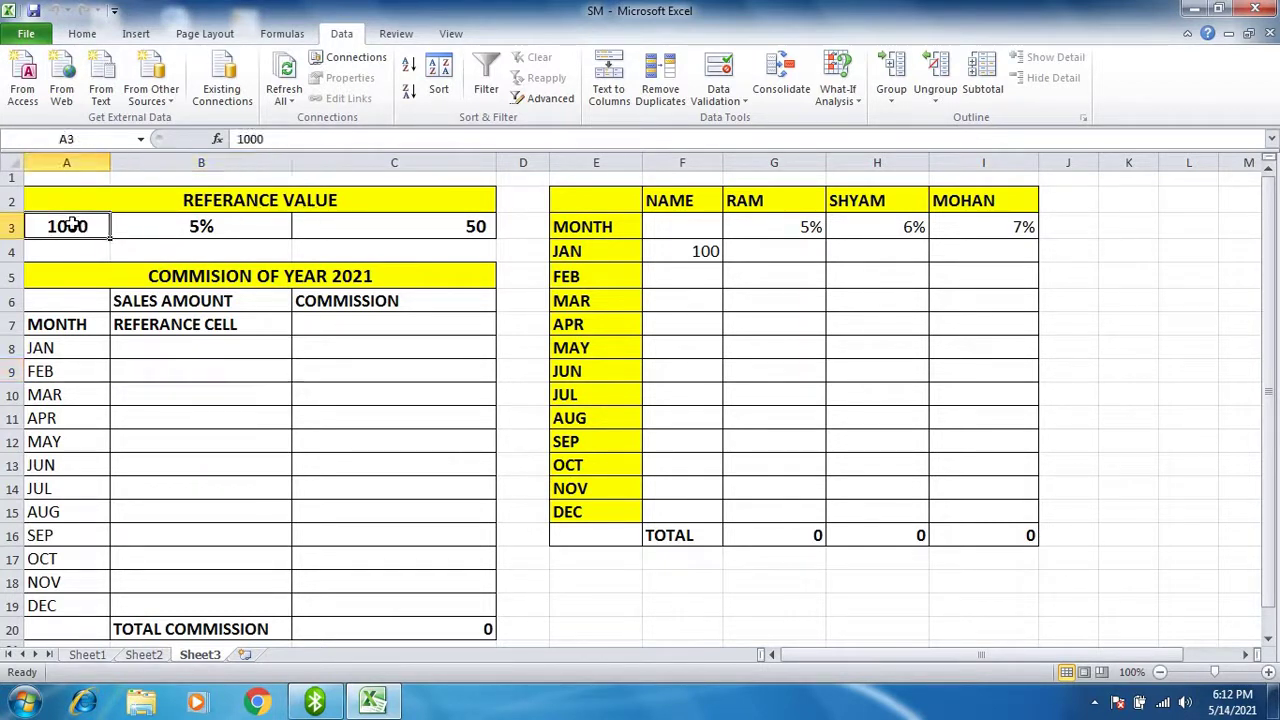
pyautogui.click(214, 228)
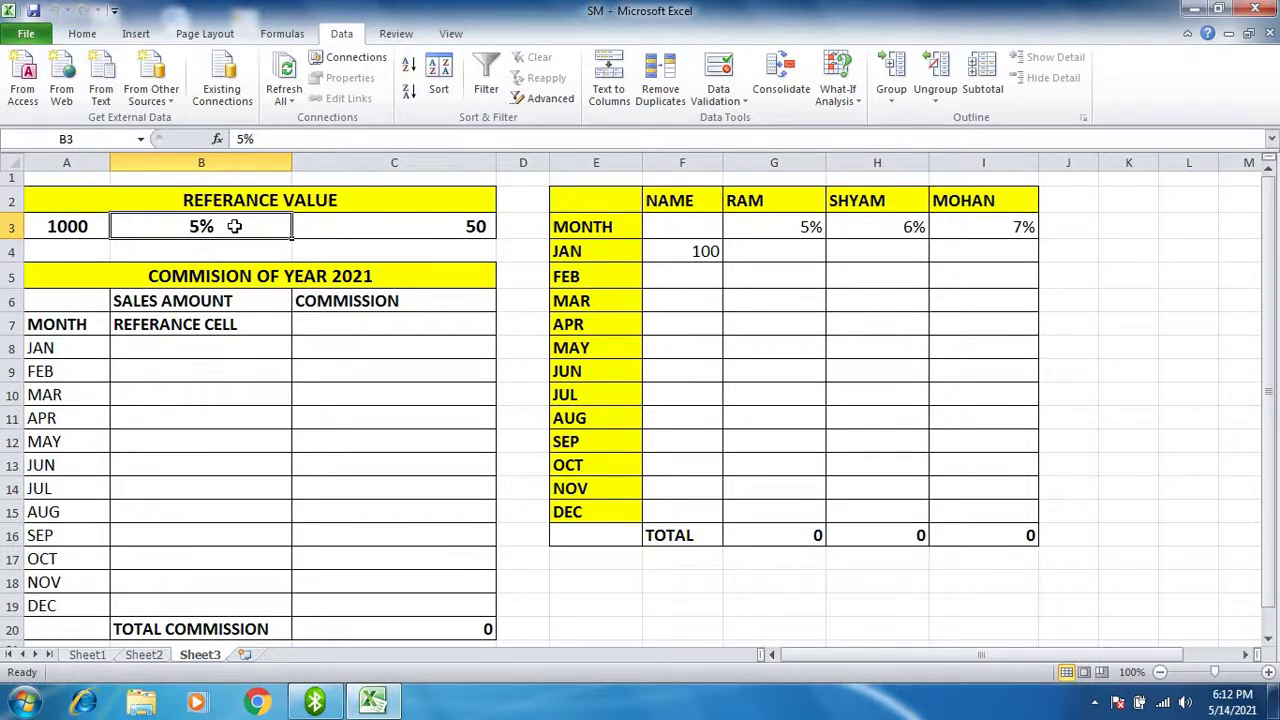
pyautogui.click(106, 230)
pyautogui.click(190, 226)
pyautogui.click(424, 226)
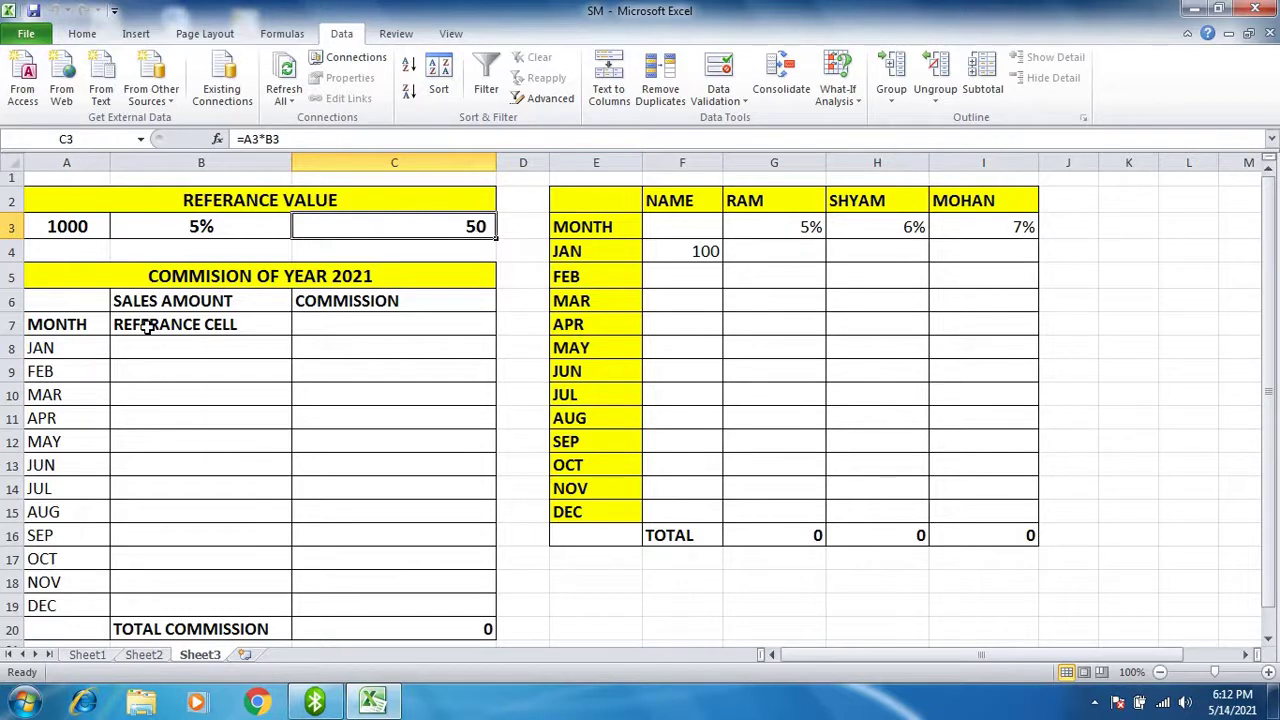
# - Link cell C7 in the commission table to the reference commission with the formula =C3
pyautogui.click(340, 323)
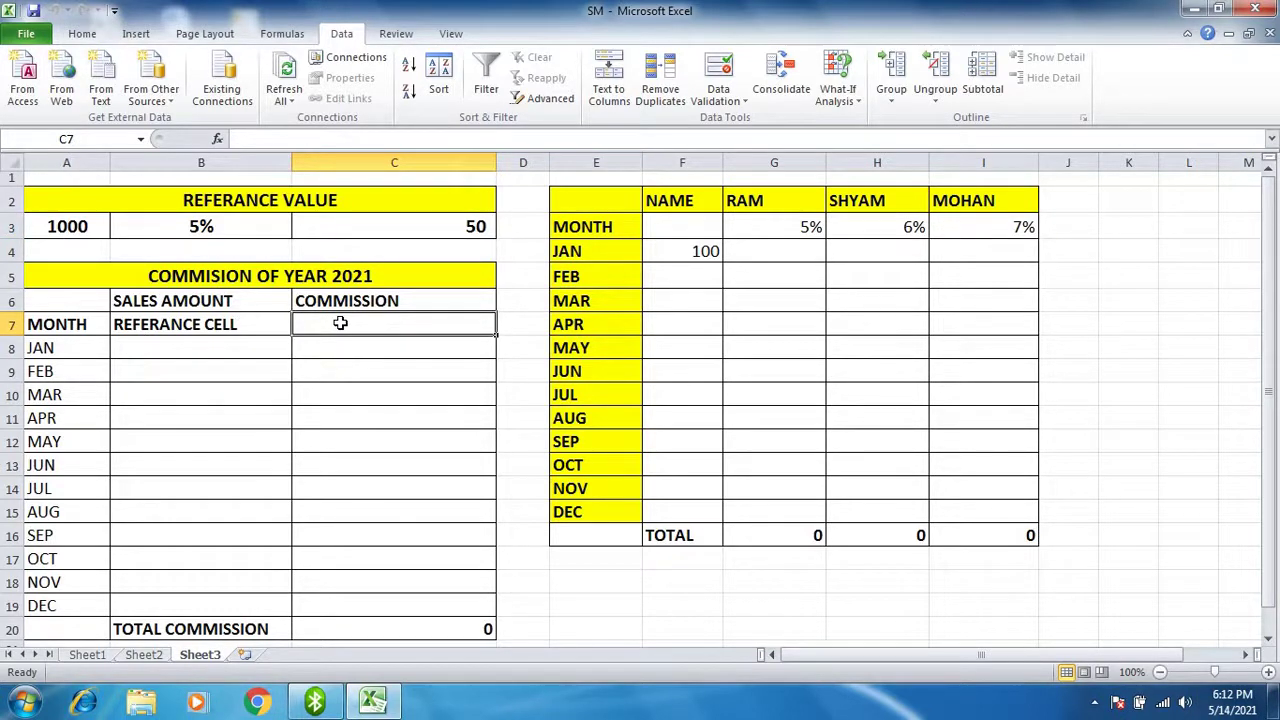
pyautogui.write('=')
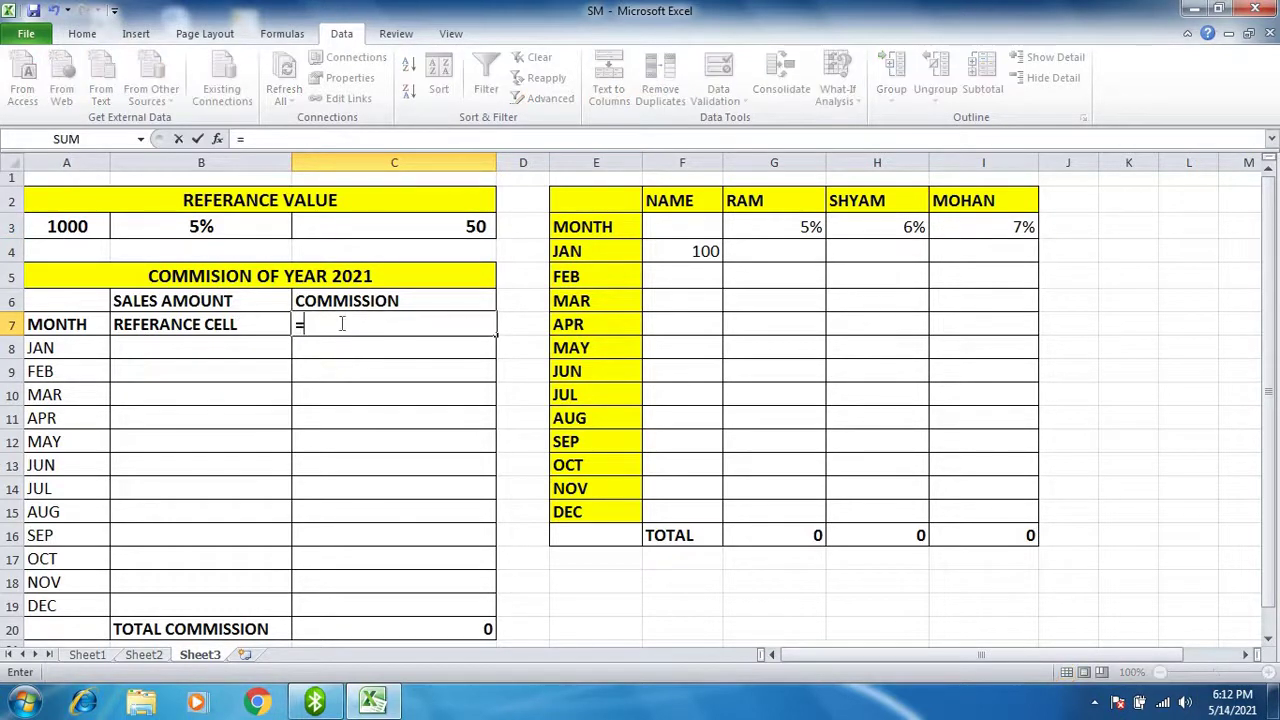
pyautogui.click(449, 223)
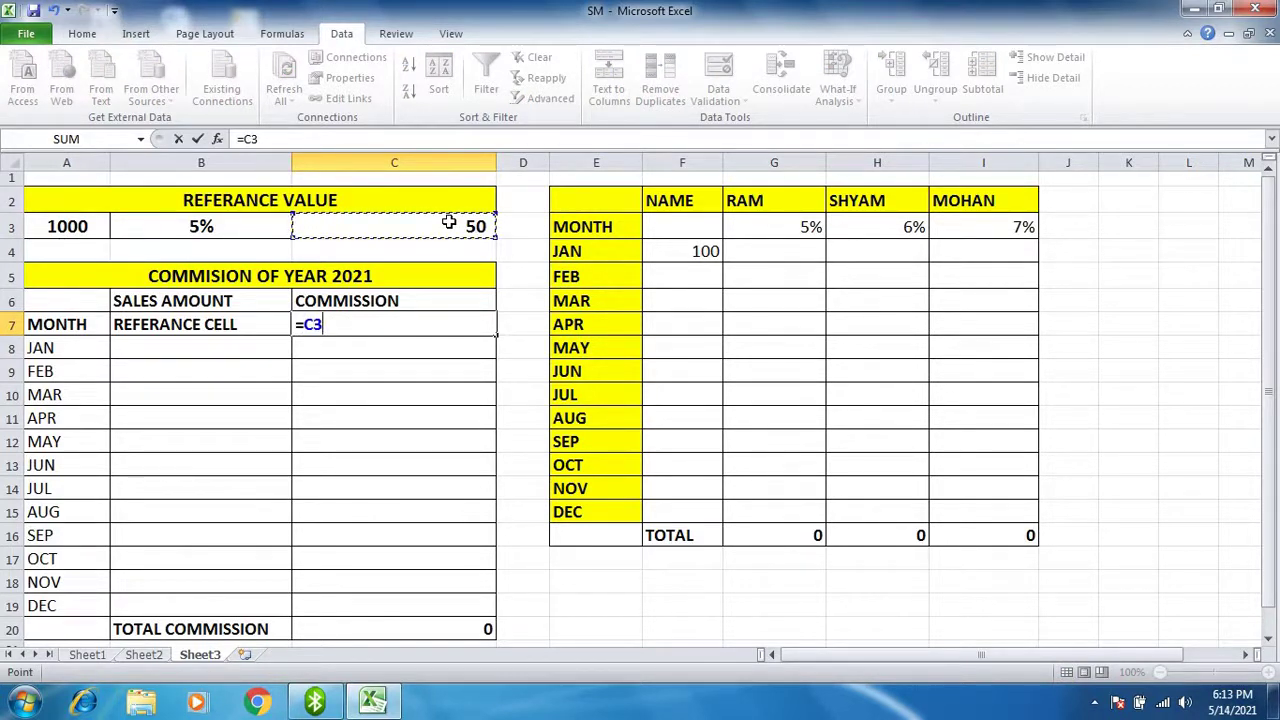
pyautogui.press('Return')
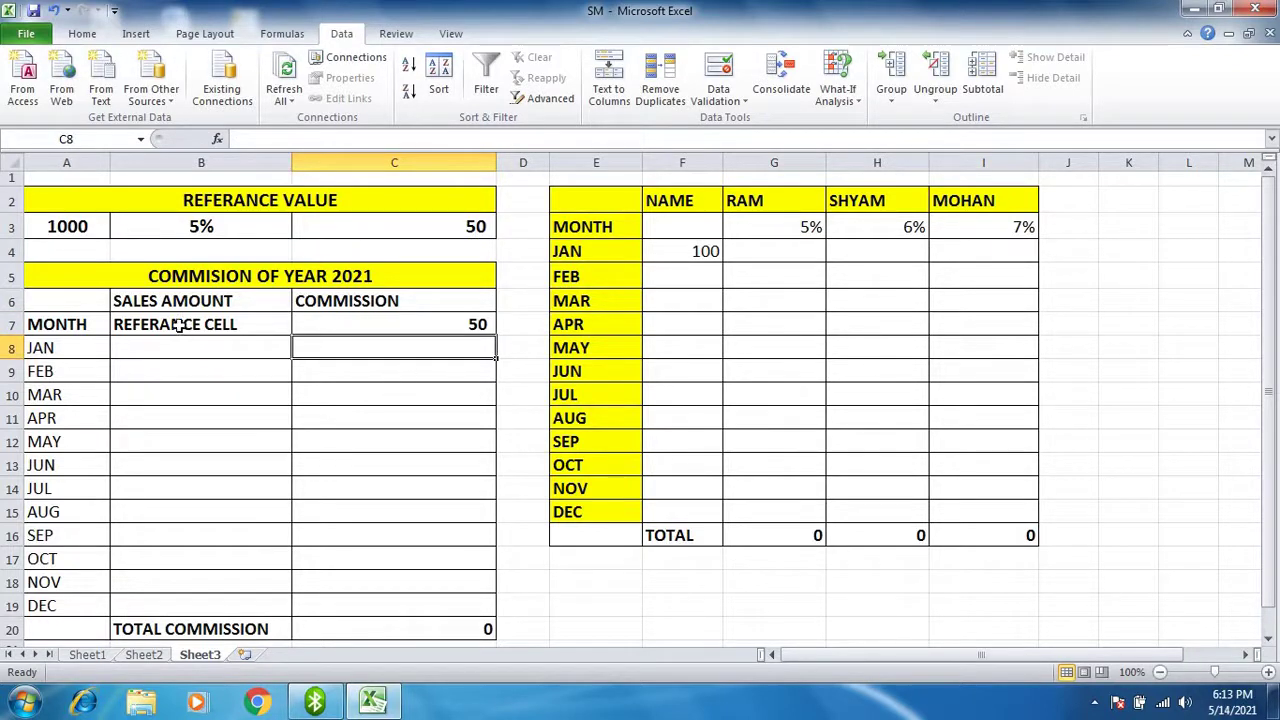
# - Start a What-If Analysis Data Table for the range B7:C19, with the column input cell ready for entry
pyautogui.moveTo(178, 326); pyautogui.dragTo(400, 600)
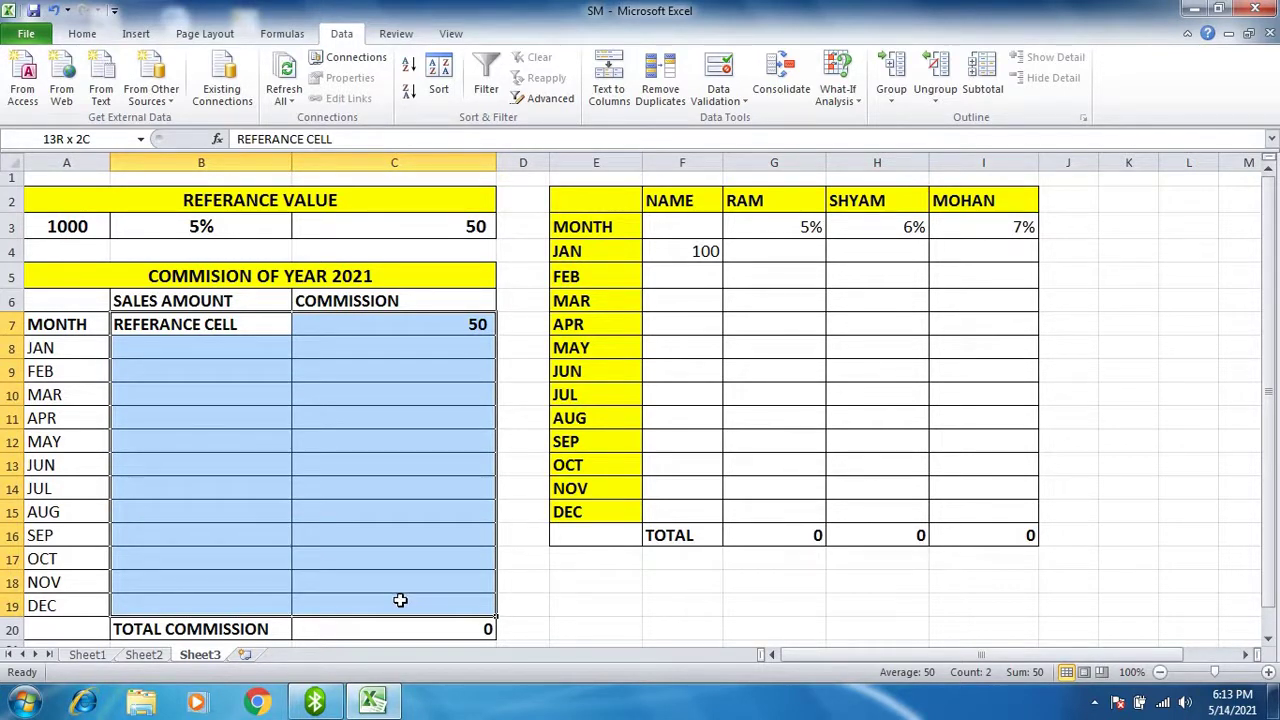
pyautogui.moveTo(400, 600); pyautogui.dragTo(402, 600)
pyautogui.click(848, 100)
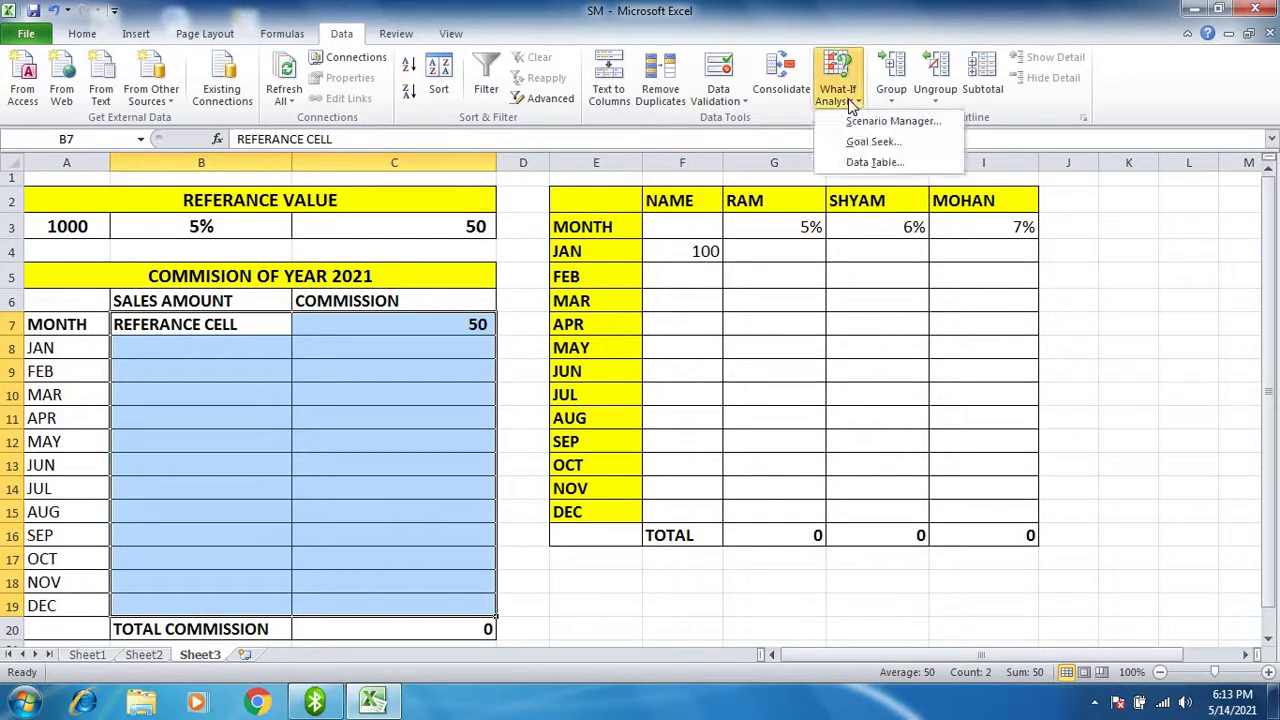
pyautogui.click(870, 166)
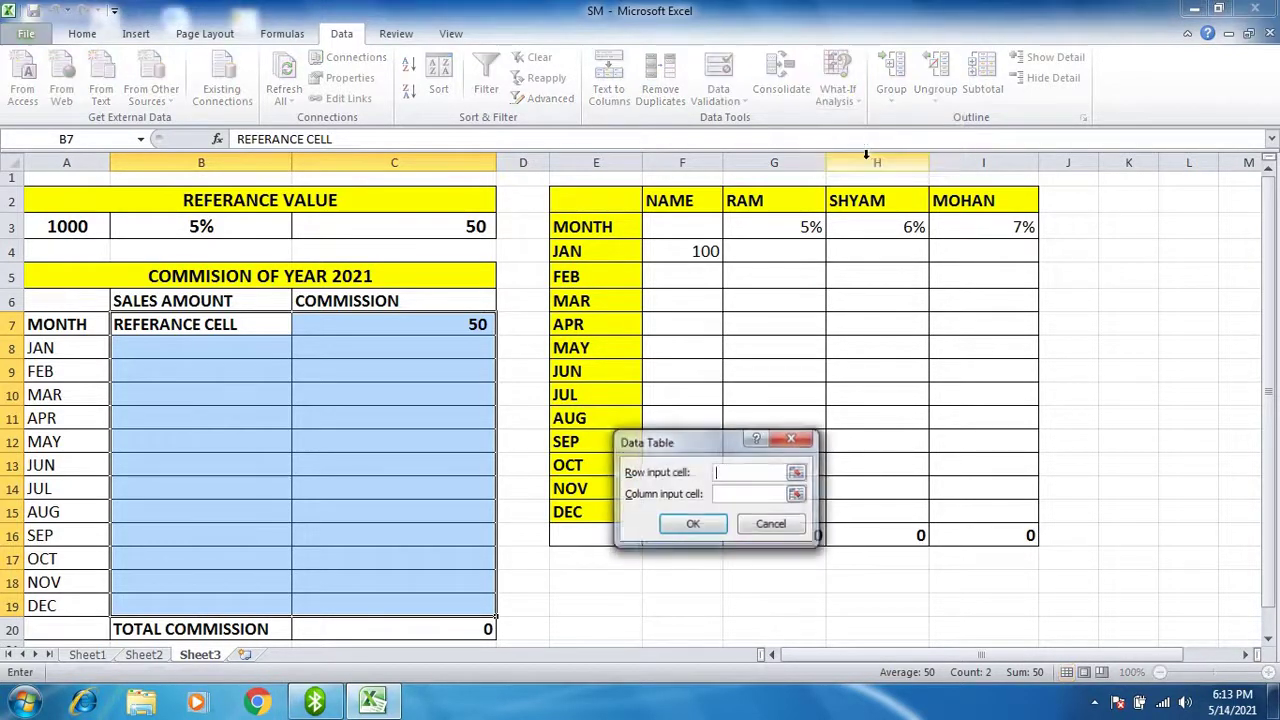
pyautogui.moveTo(697, 445); pyautogui.dragTo(706, 288)
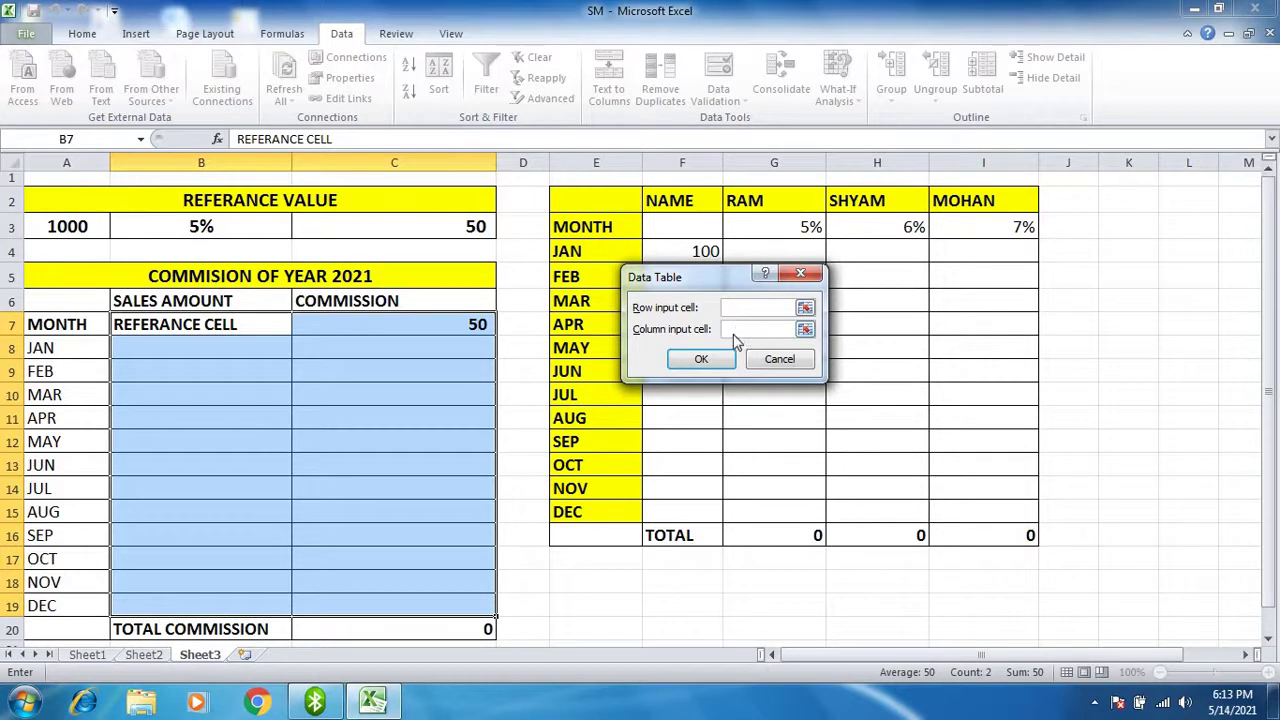
pyautogui.click(734, 331)
pyautogui.click(440, 472)
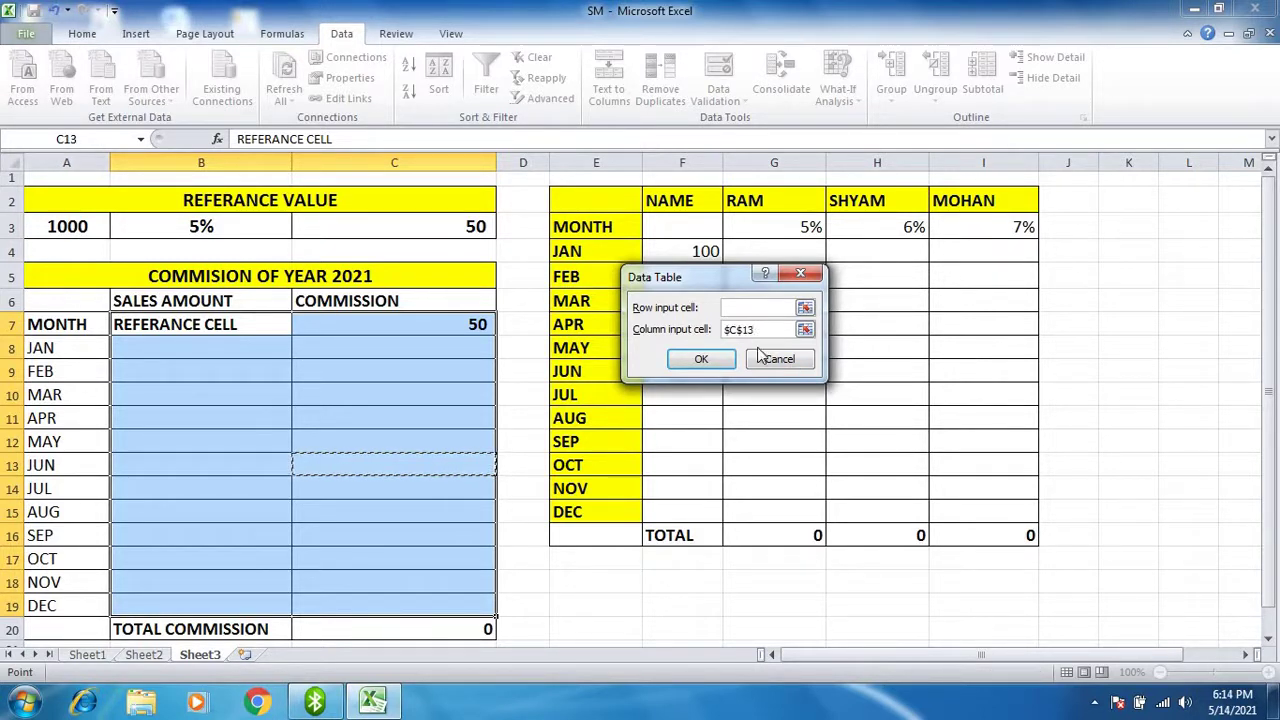
pyautogui.press('BackSpace')
pyautogui.press('BackSpace')
pyautogui.press('BackSpace')
pyautogui.press('BackSpace')
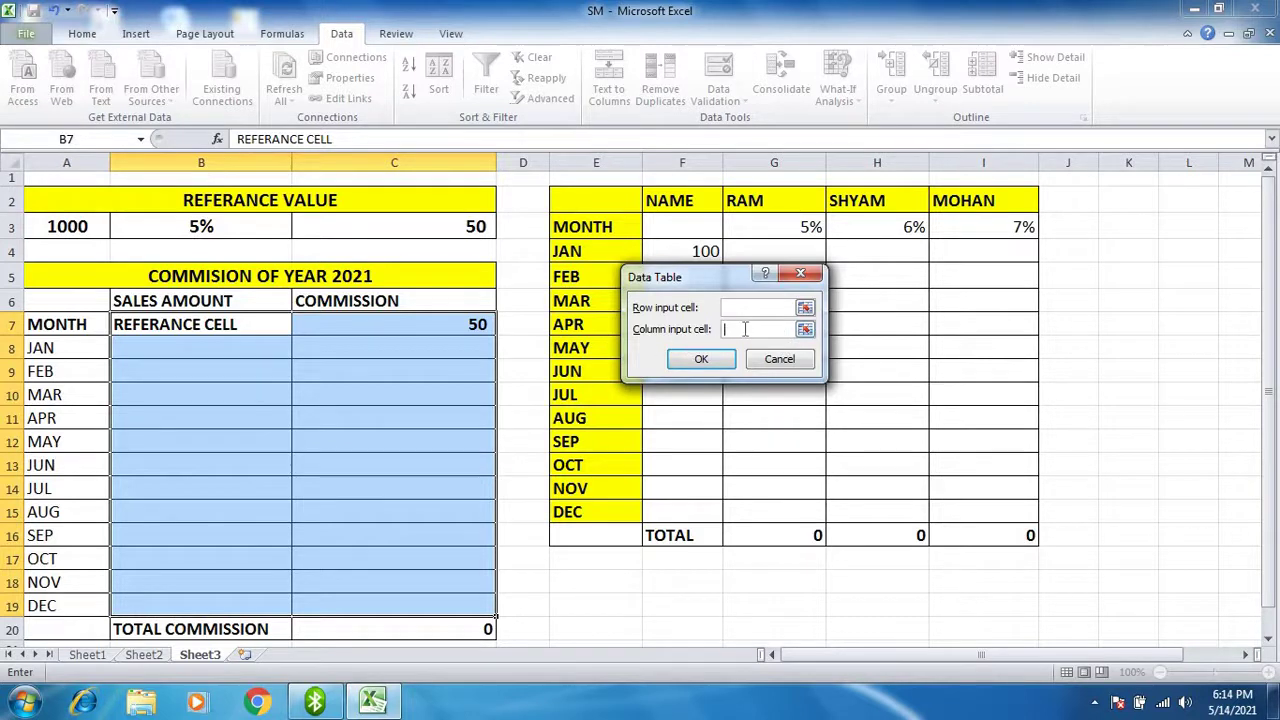
# - Set the data table's column input cell to A3, create the table and check the formula in C17
pyautogui.click(65, 226)
pyautogui.click(697, 358)
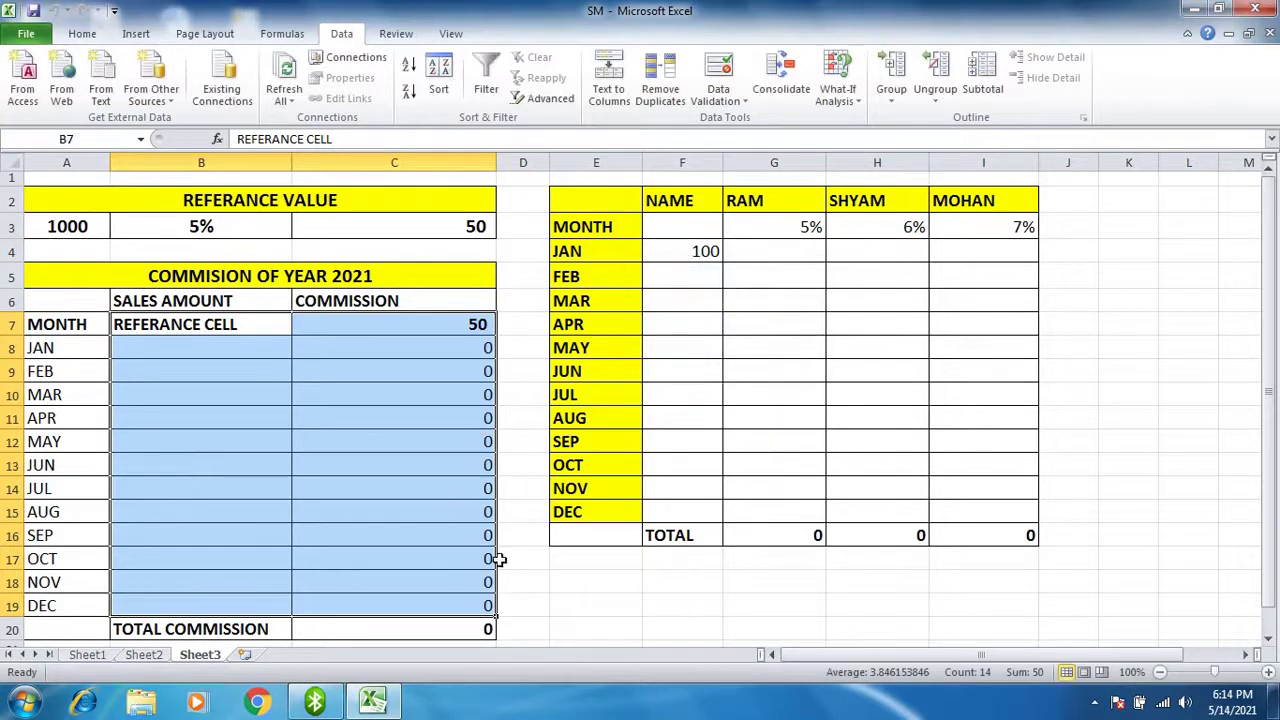
pyautogui.click(423, 568)
# - Enter 1000 as the January sales amount in B8 and check its commission formula in C8
pyautogui.scroll(-1, 428, 498)
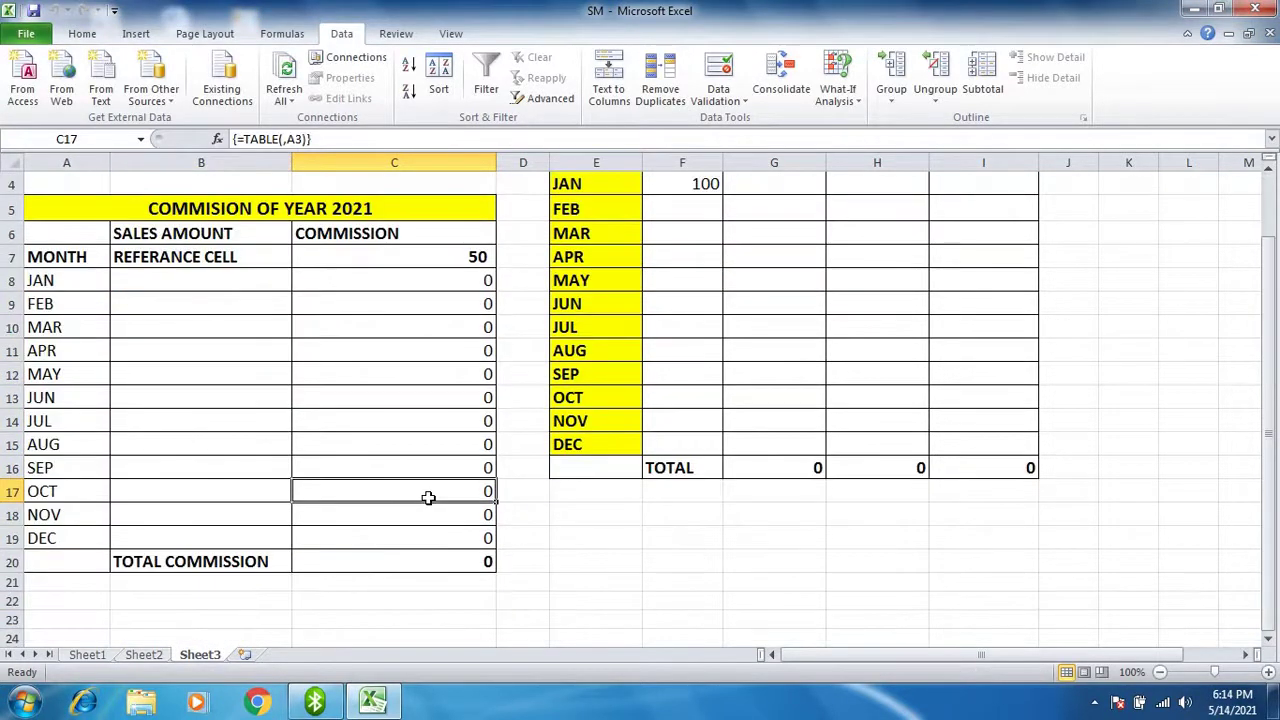
pyautogui.click(191, 280)
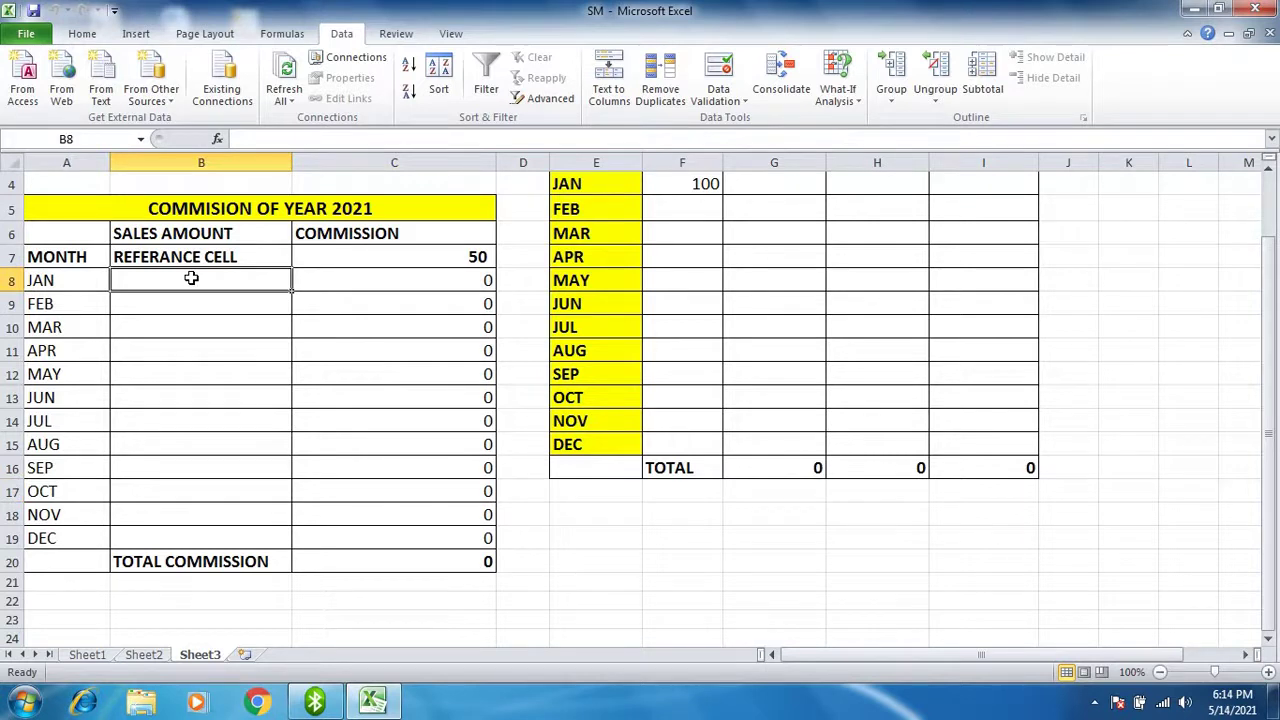
pyautogui.write('1000')
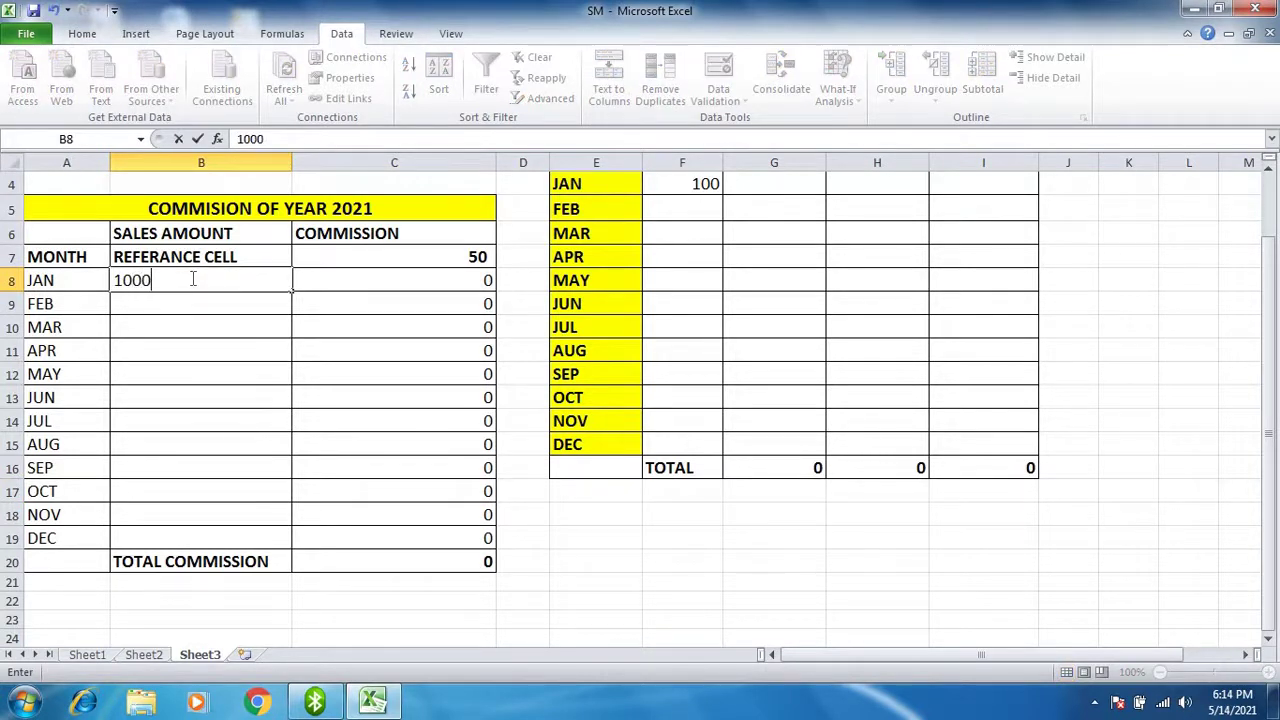
pyautogui.press('Return')
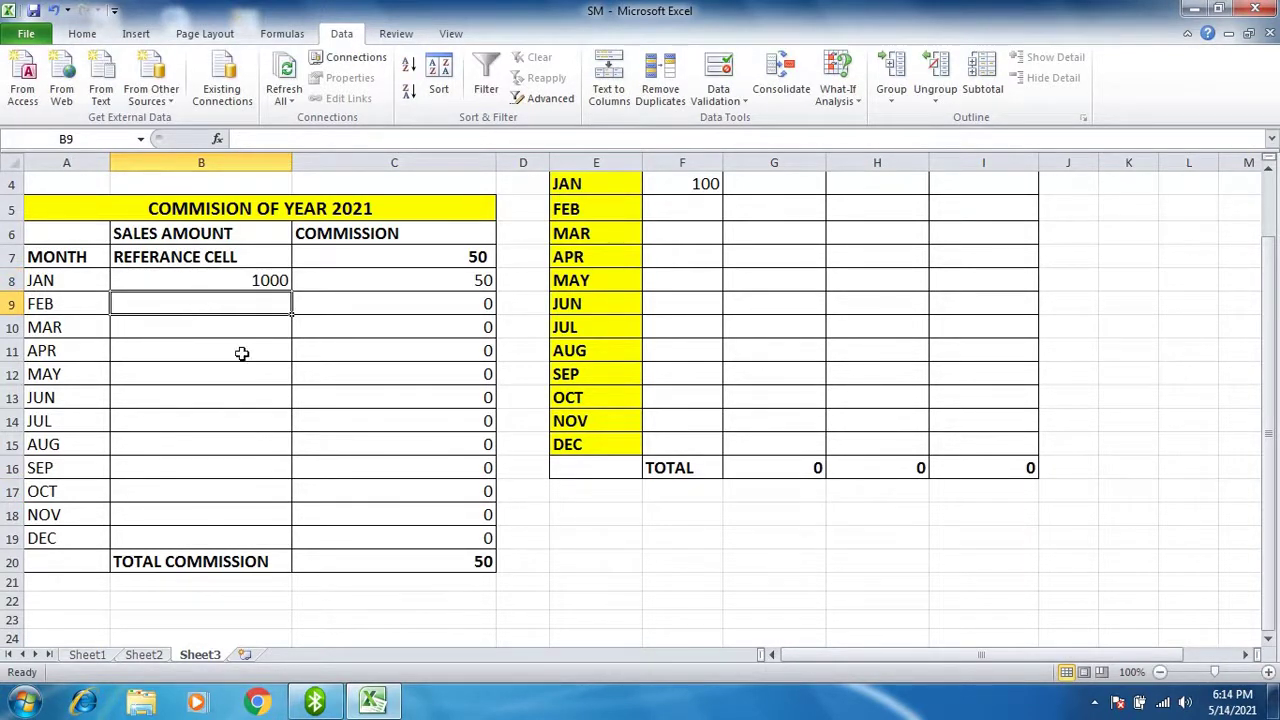
pyautogui.scroll(1, 245, 355)
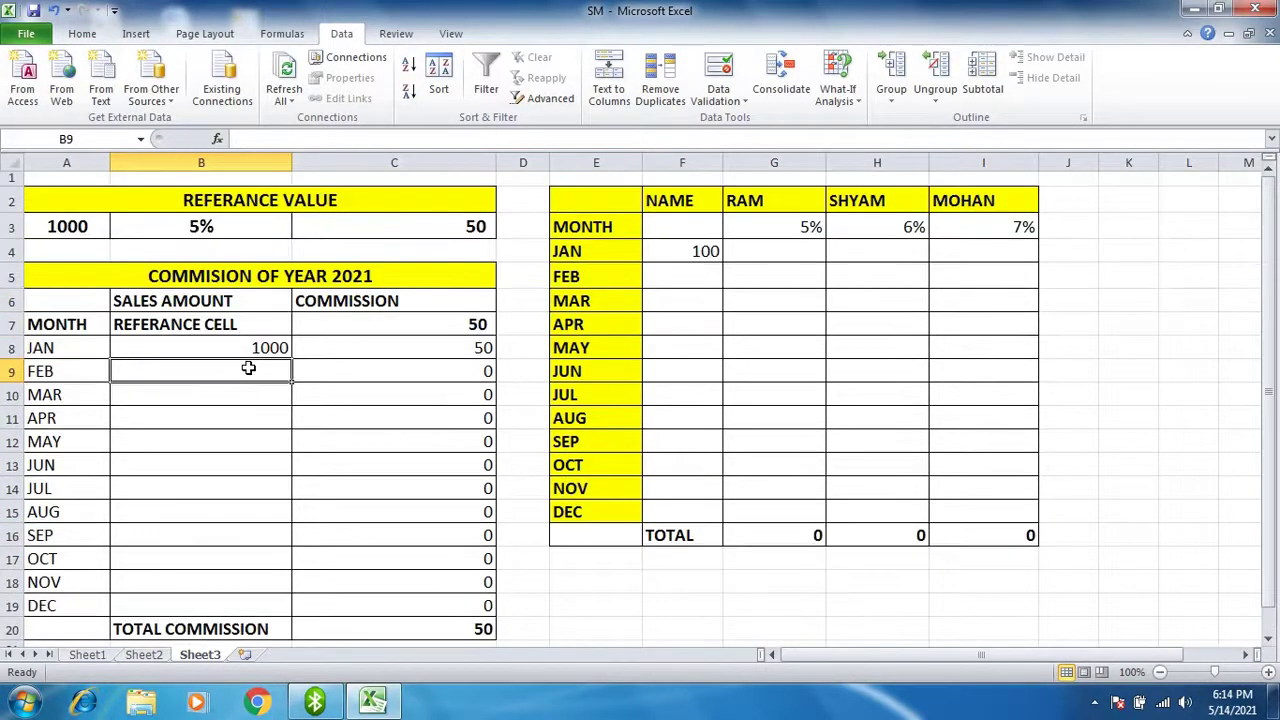
pyautogui.click(459, 348)
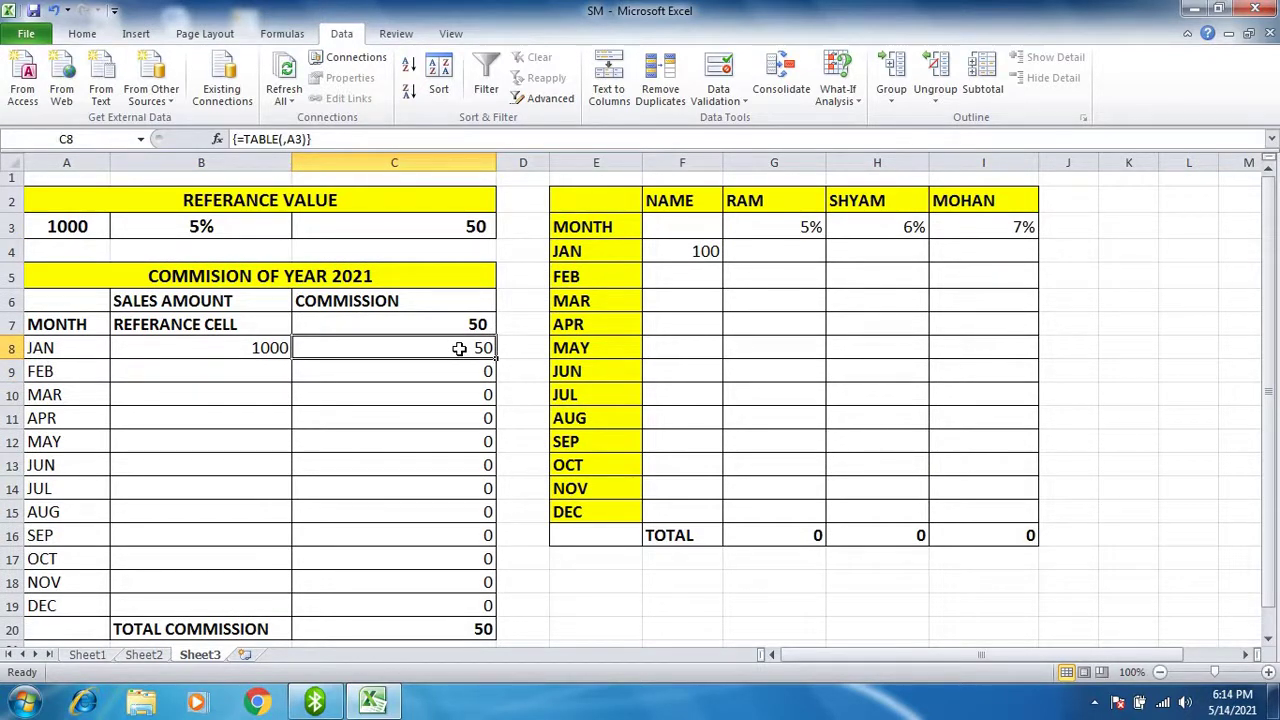
# - Enter the sales amounts 5000 for February, 4500 for March and 8764 for April in B9:B11
pyautogui.click(250, 375)
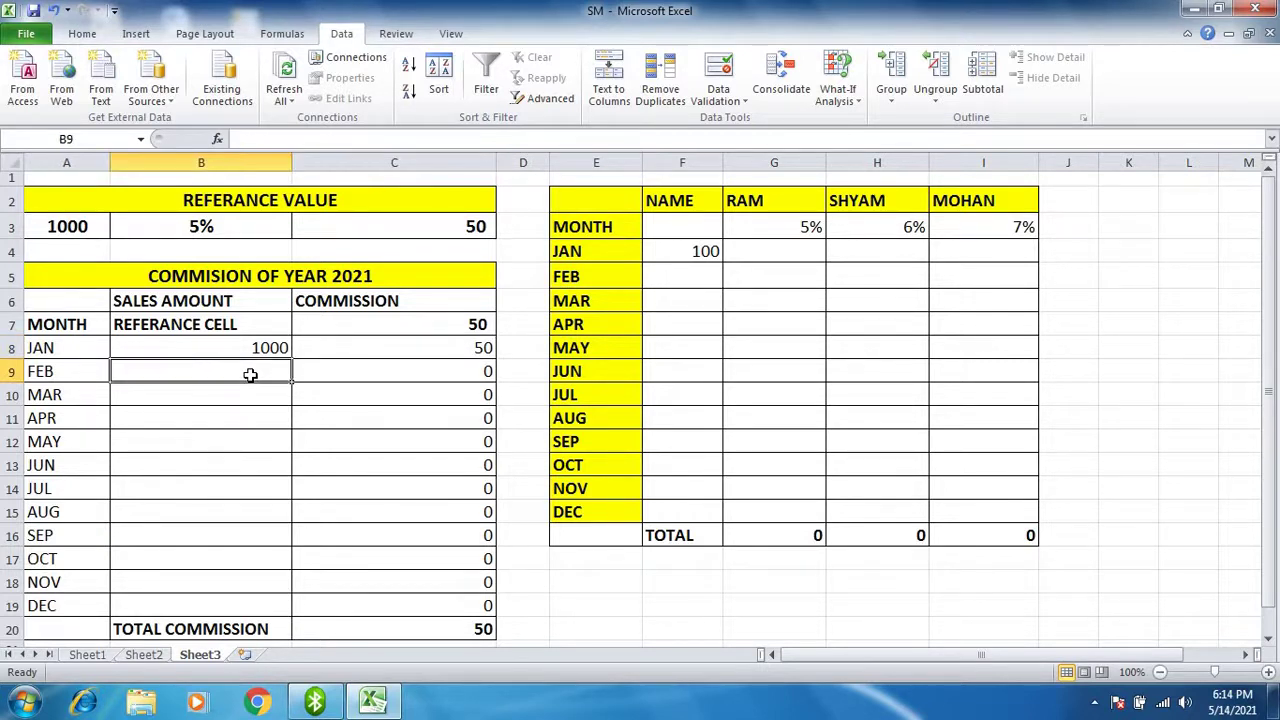
pyautogui.write('5')
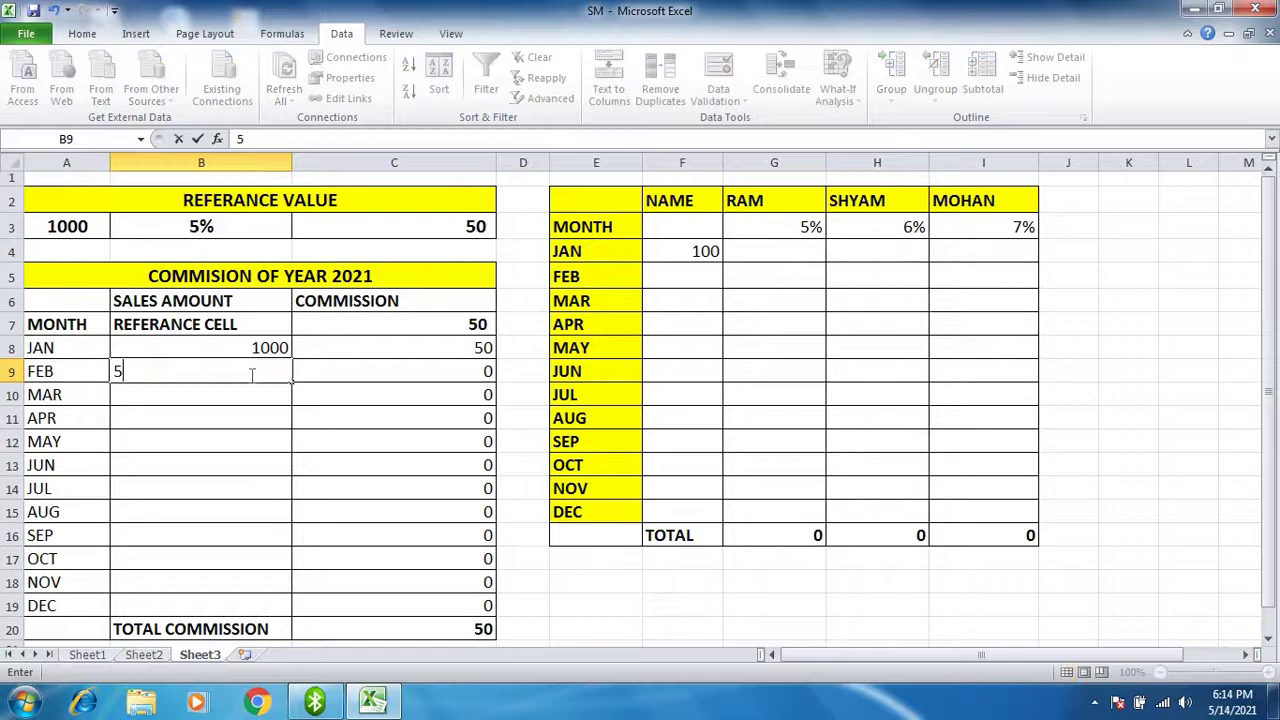
pyautogui.write('000')
pyautogui.press('Return')
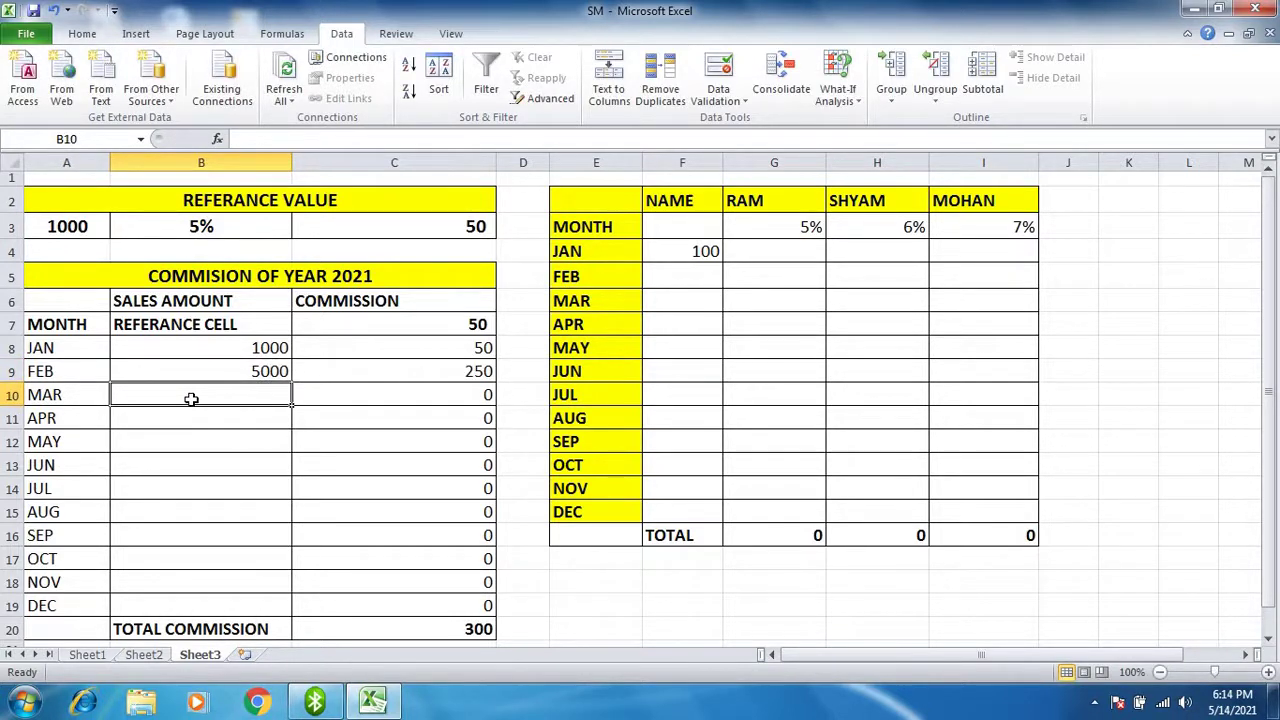
pyautogui.write('4')
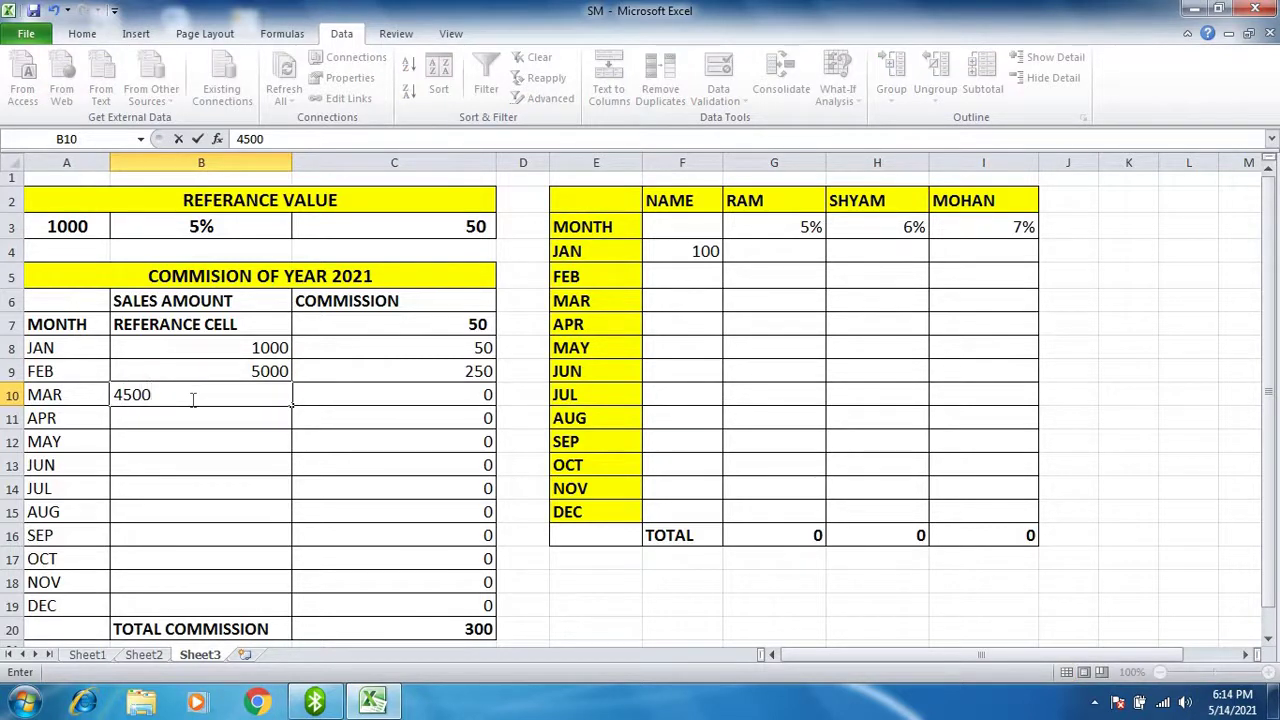
pyautogui.write('500')
pyautogui.press('Return')
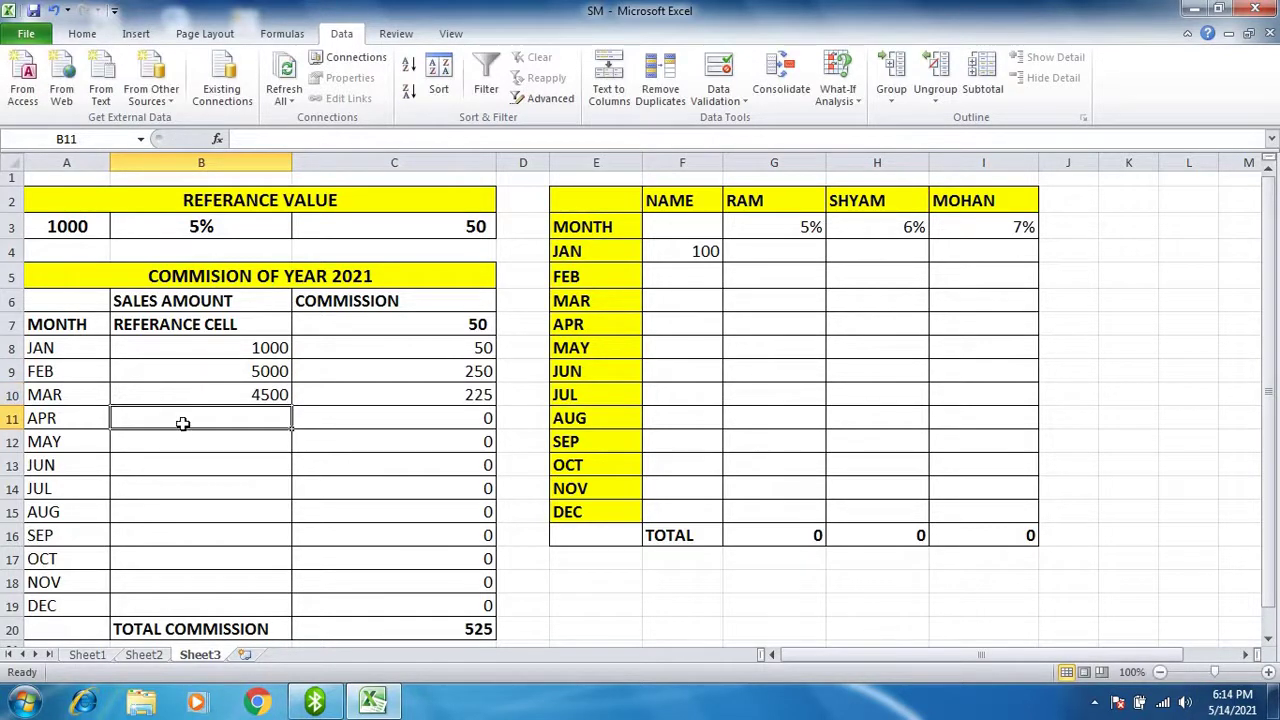
pyautogui.write('87')
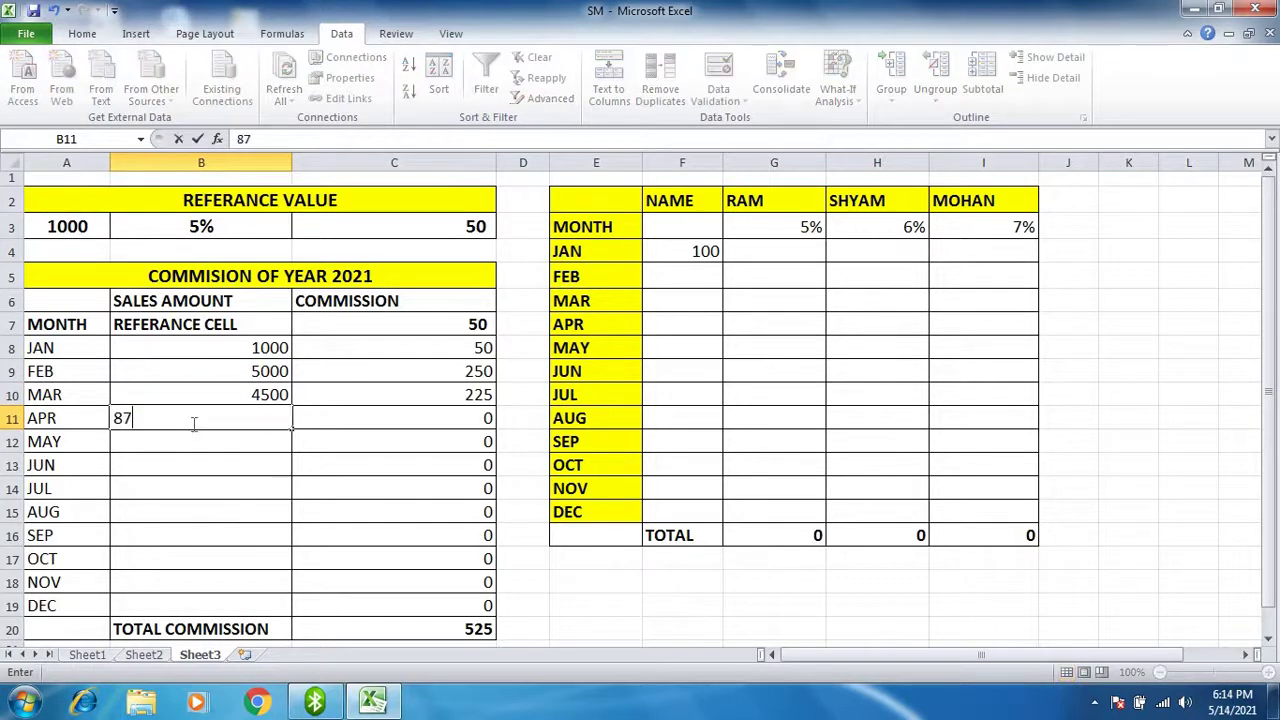
pyautogui.write('64')
pyautogui.press('Return')
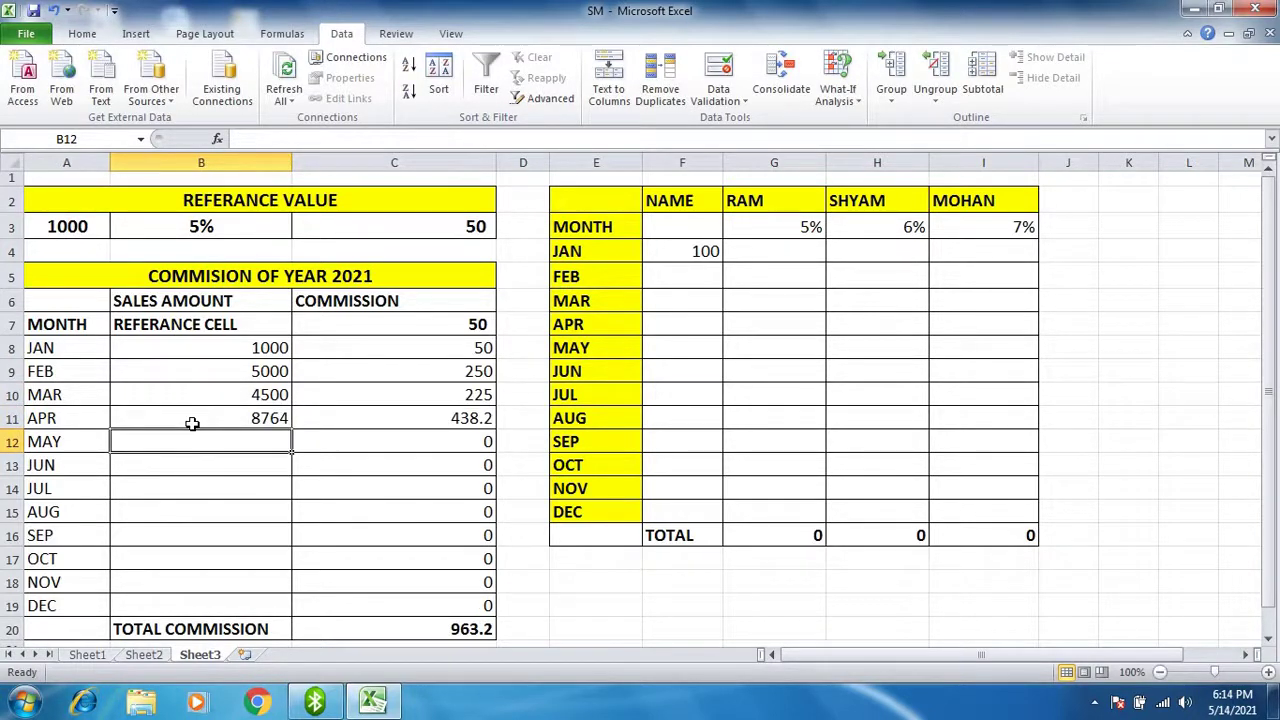
# - Enter the sales amounts 89876 for May and 7000 for June in B12:B13, checking the total commission formula in C20
pyautogui.write('8987')
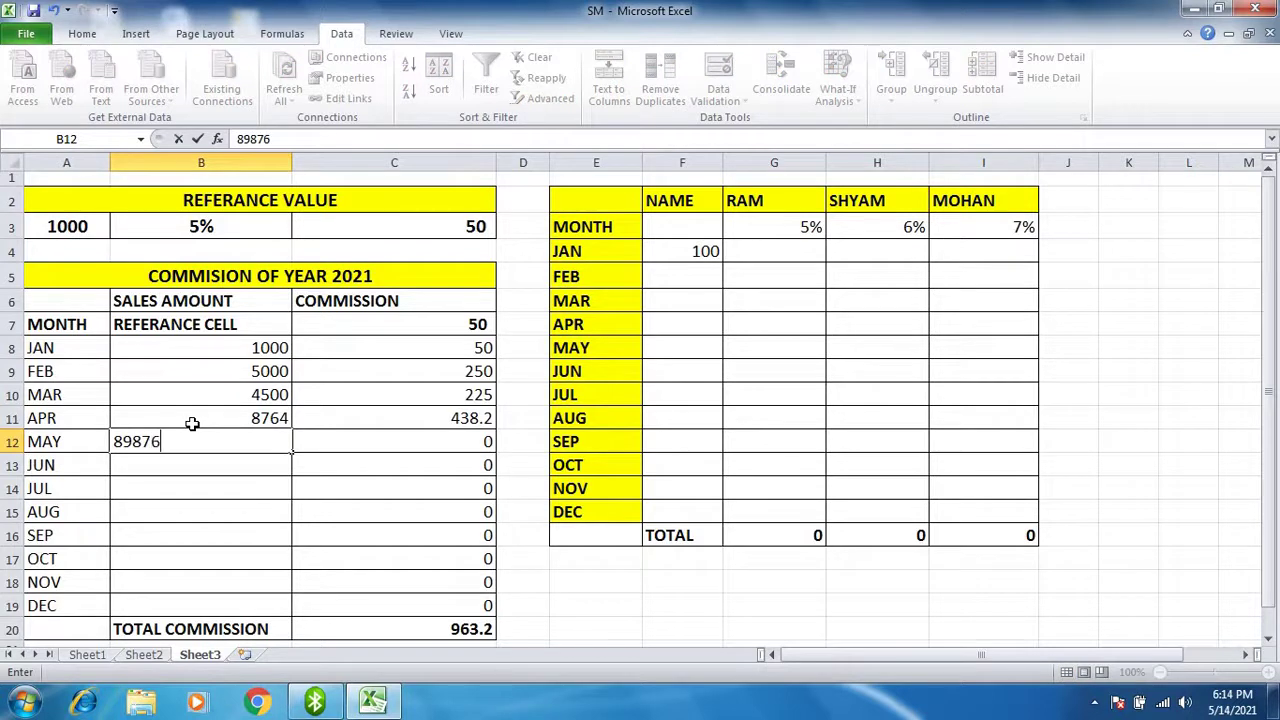
pyautogui.write('6')
pyautogui.press('Return')
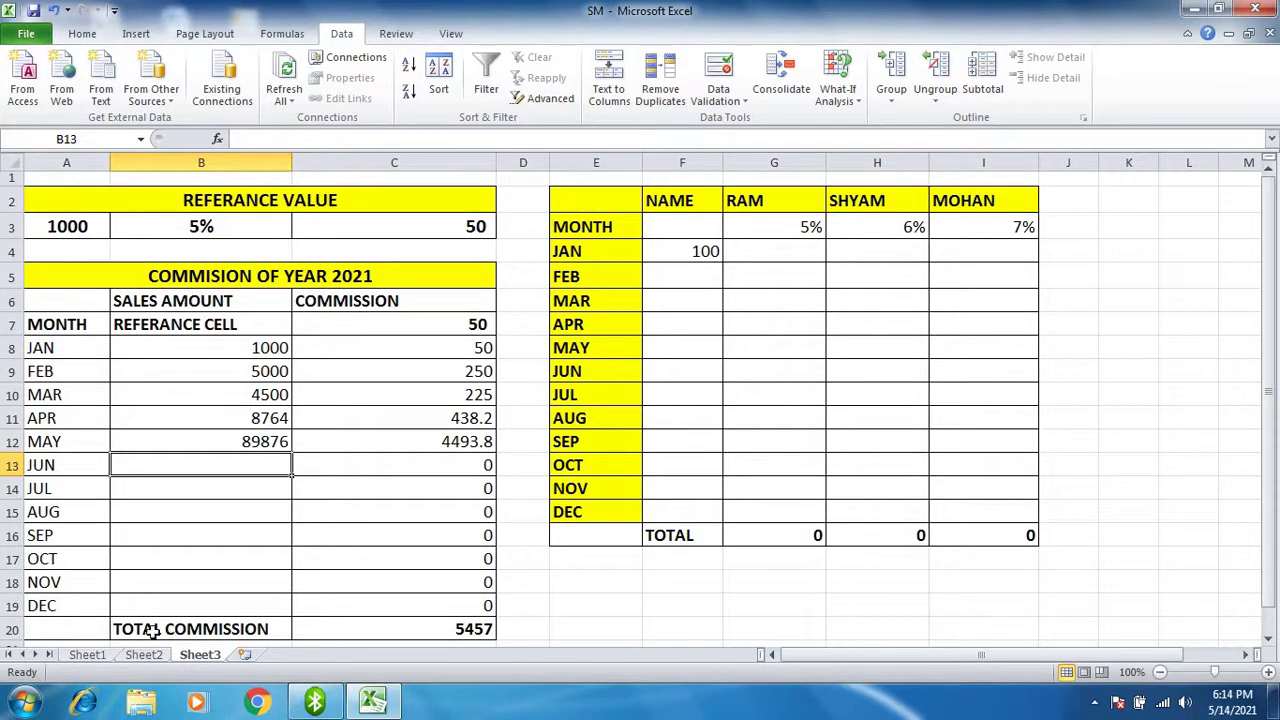
pyautogui.click(457, 632)
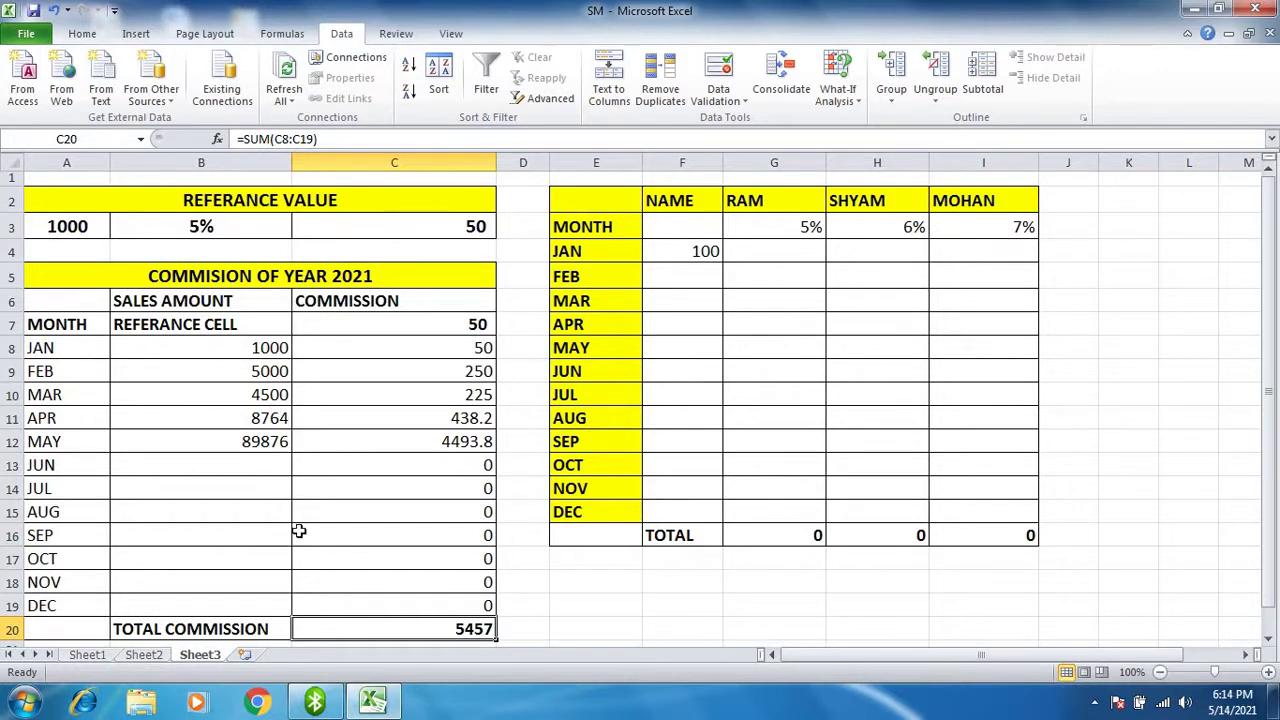
pyautogui.click(222, 464)
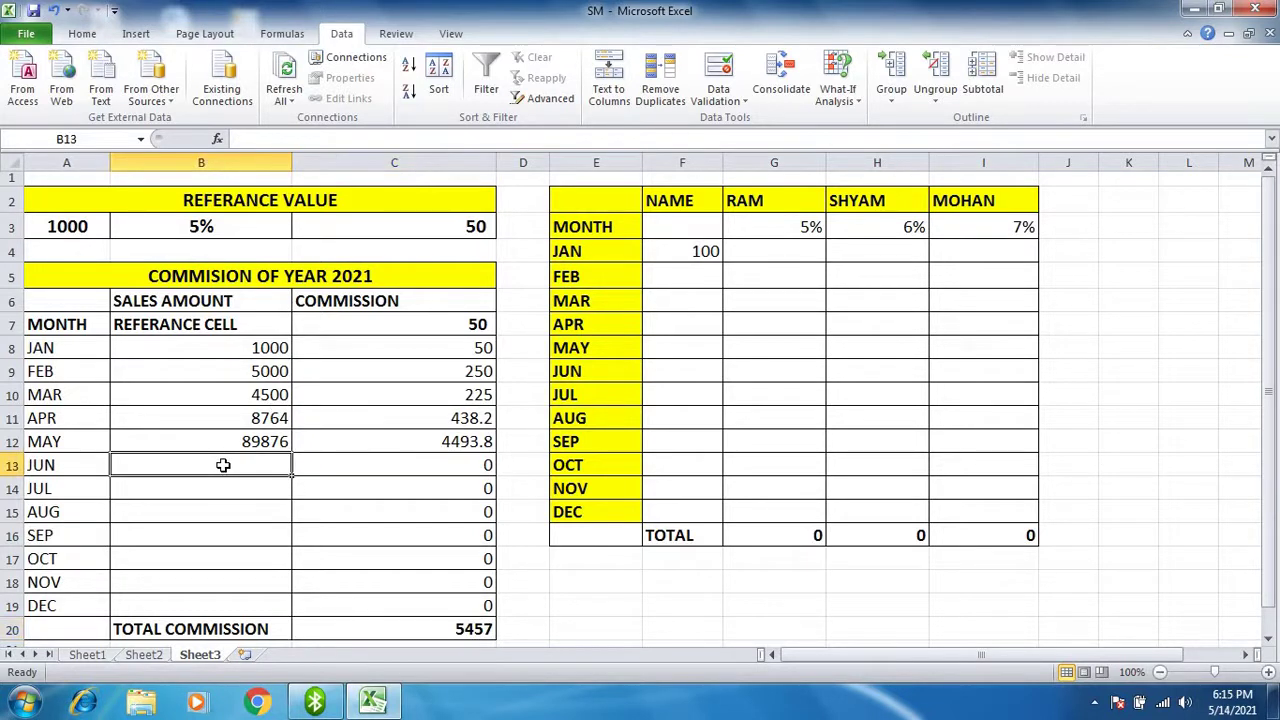
pyautogui.write('7000')
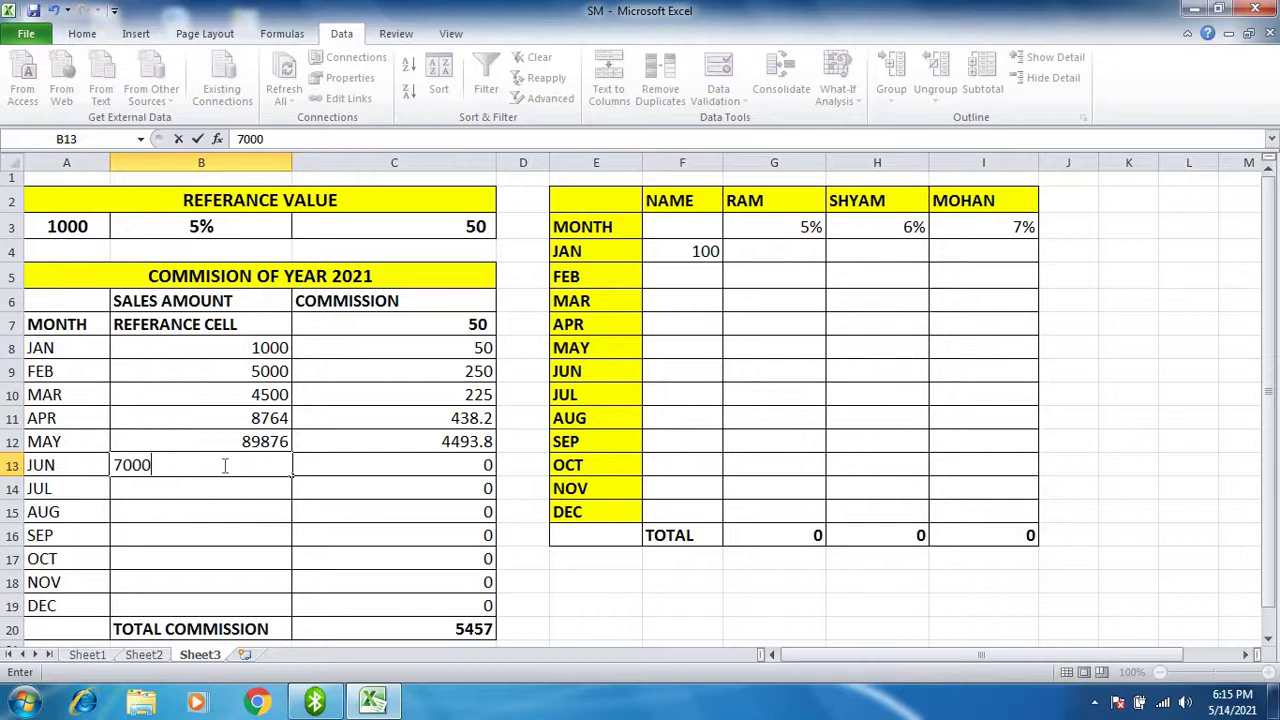
pyautogui.press('Return')
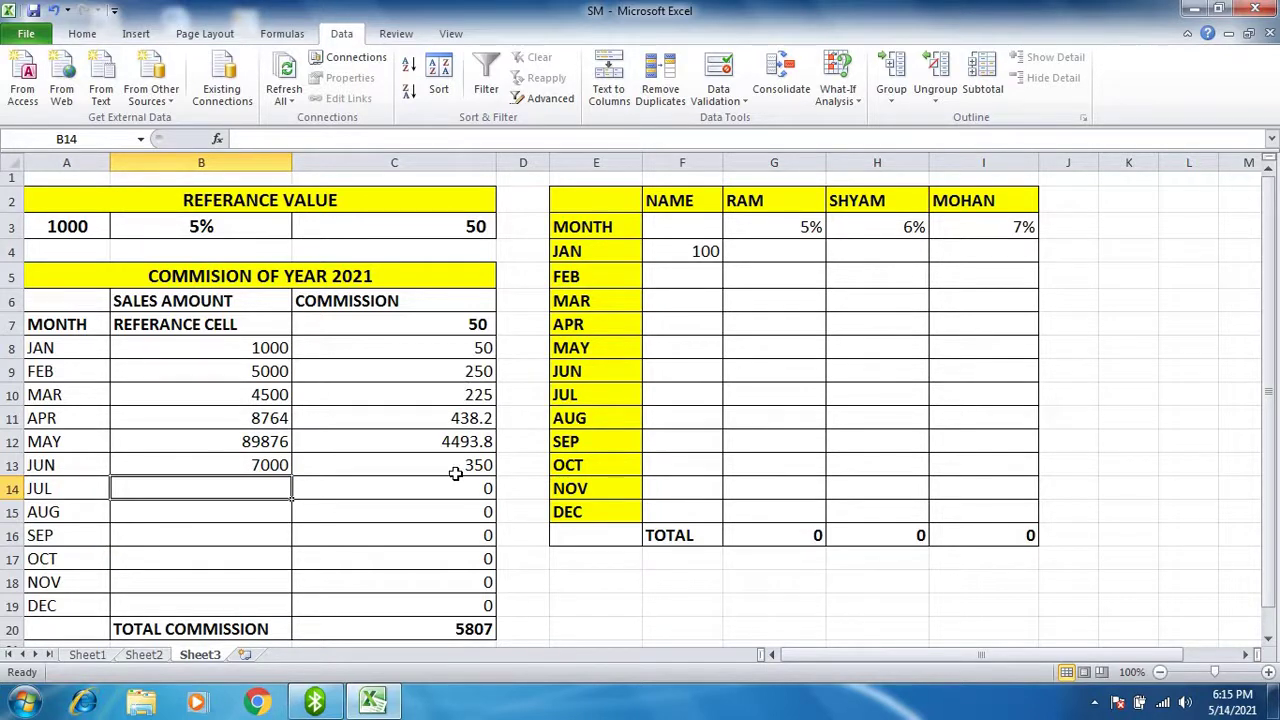
# - Change the reference commission rate in B3 to 6%
pyautogui.doubleClick(200, 228)
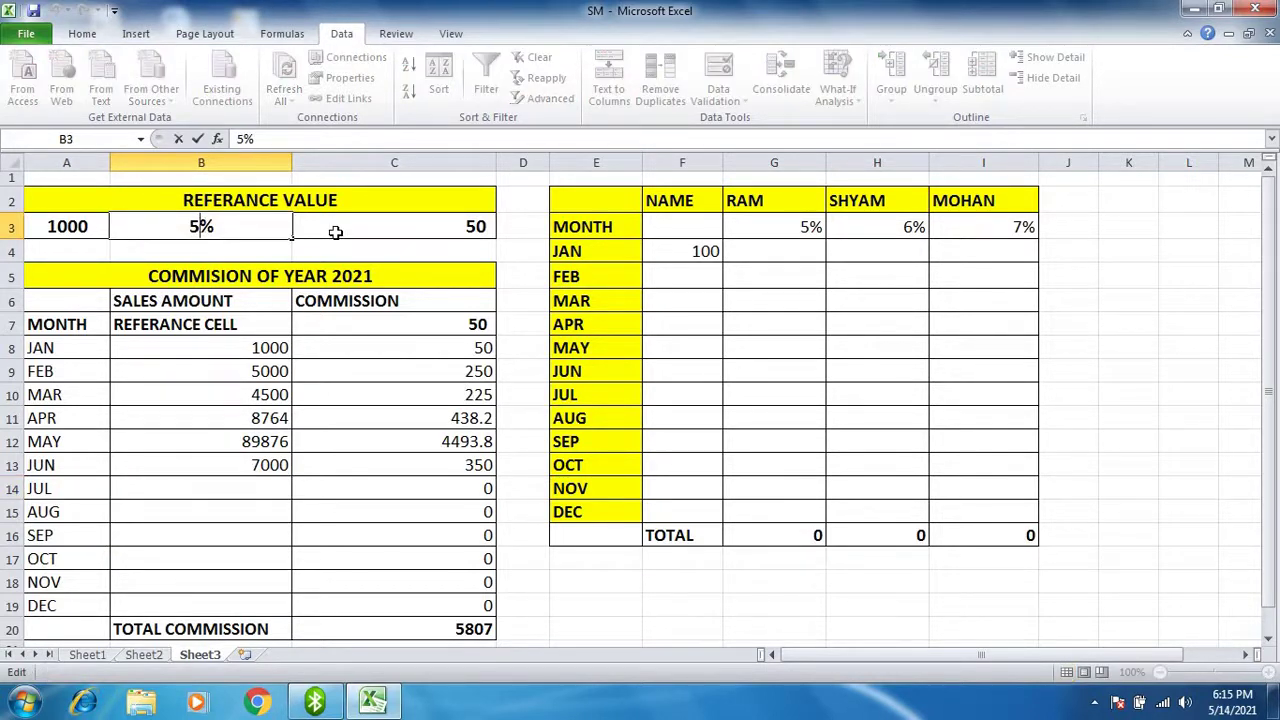
pyautogui.press('BackSpace')
pyautogui.write('6')
pyautogui.press('Return')
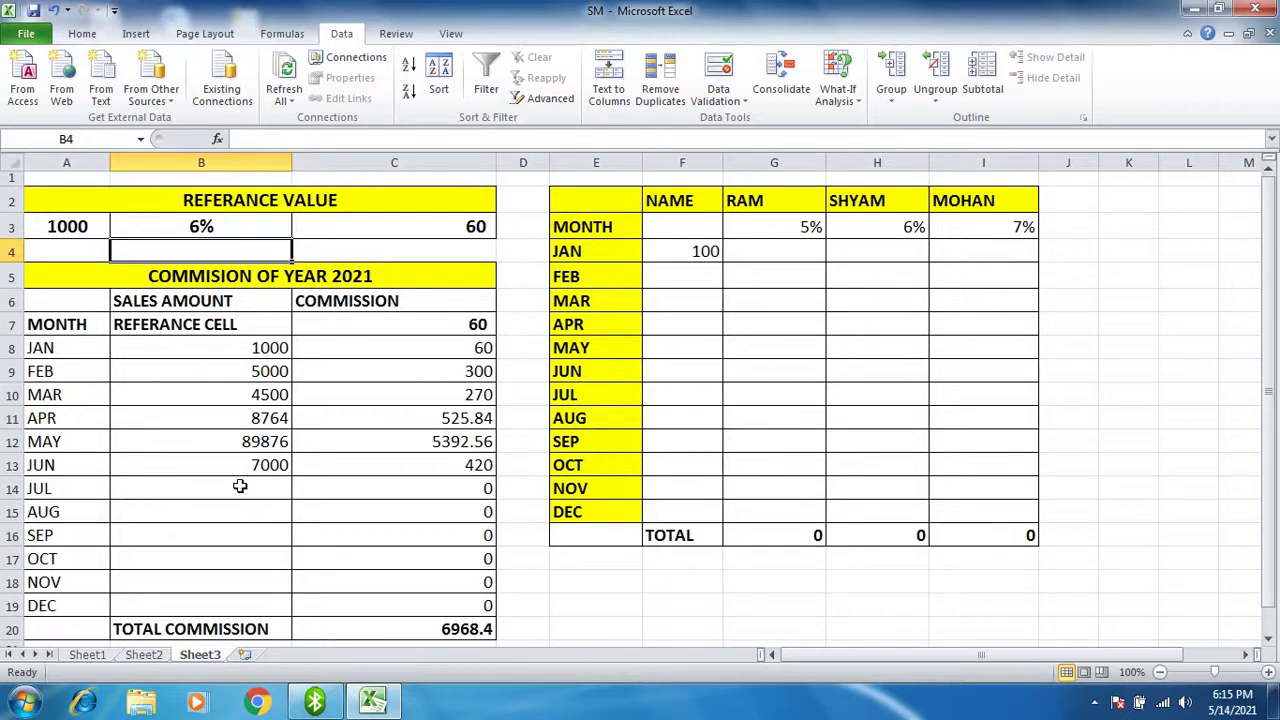
pyautogui.click(843, 100)
pyautogui.click(872, 163)
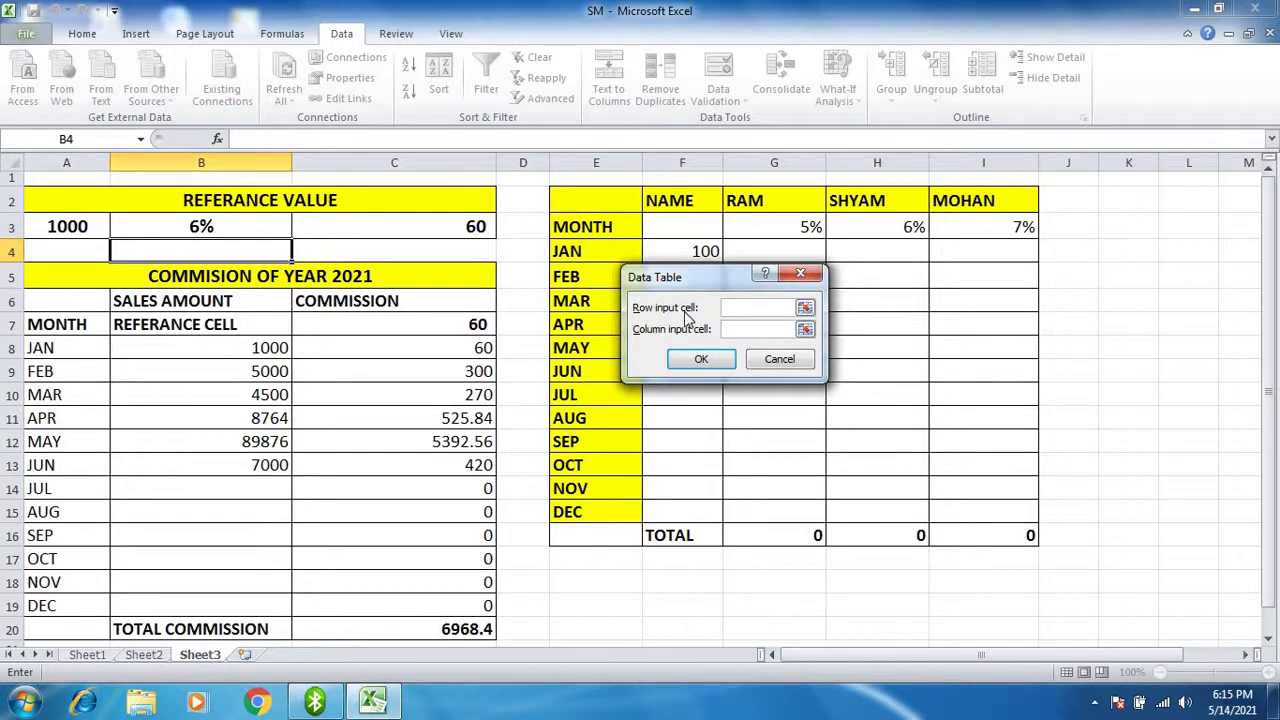
pyautogui.click(779, 360)
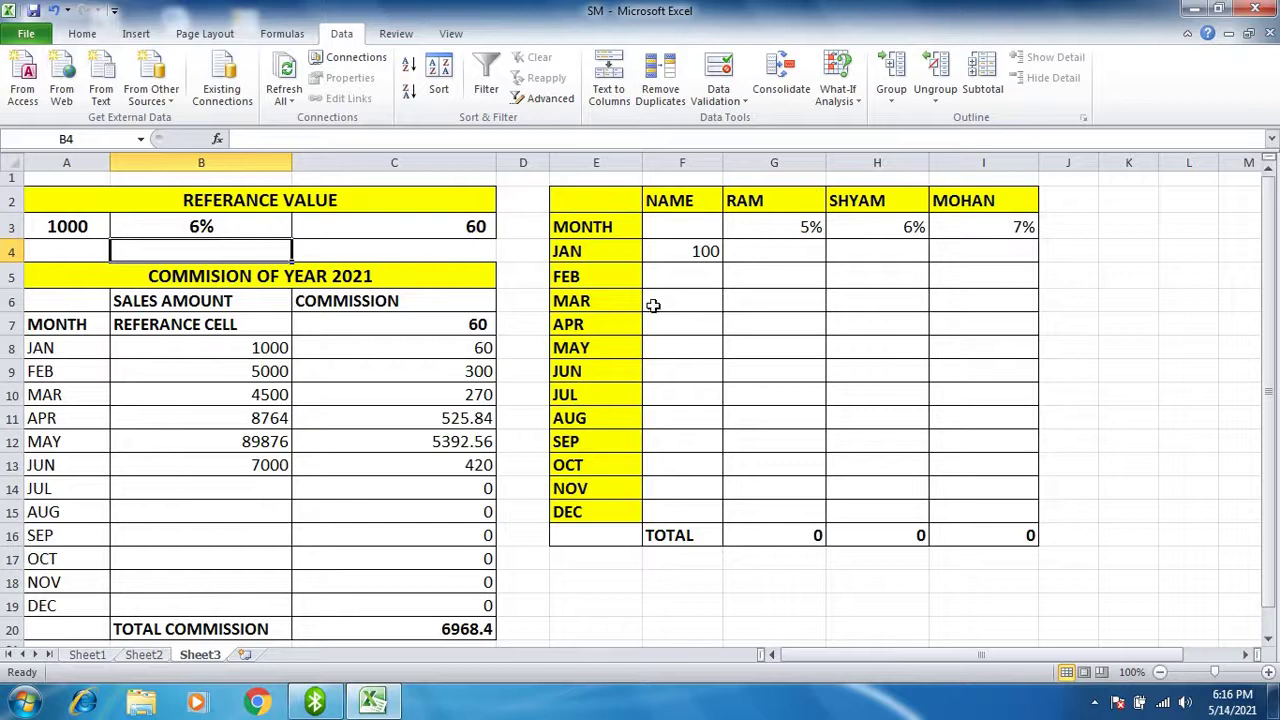
# - Link cell F3 of the second table to the reference commission with the formula =C3
pyautogui.click(694, 251)
pyautogui.click(679, 276)
pyautogui.click(680, 250)
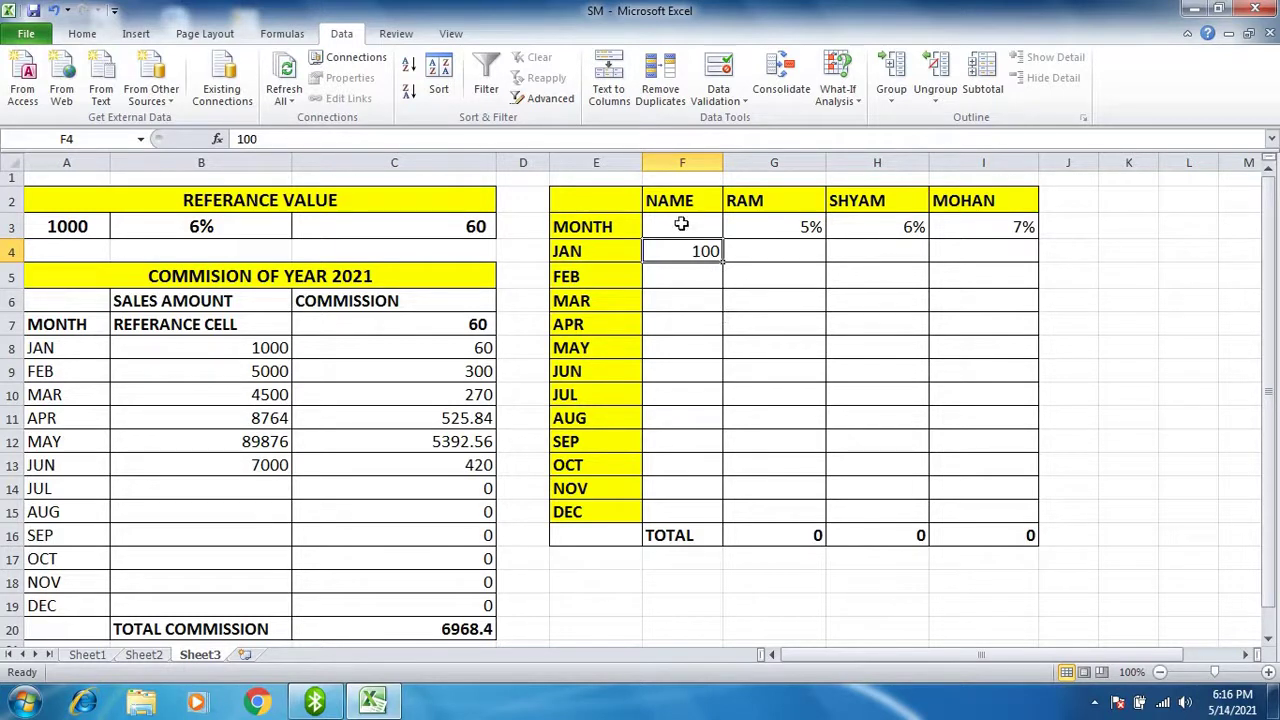
pyautogui.click(681, 225)
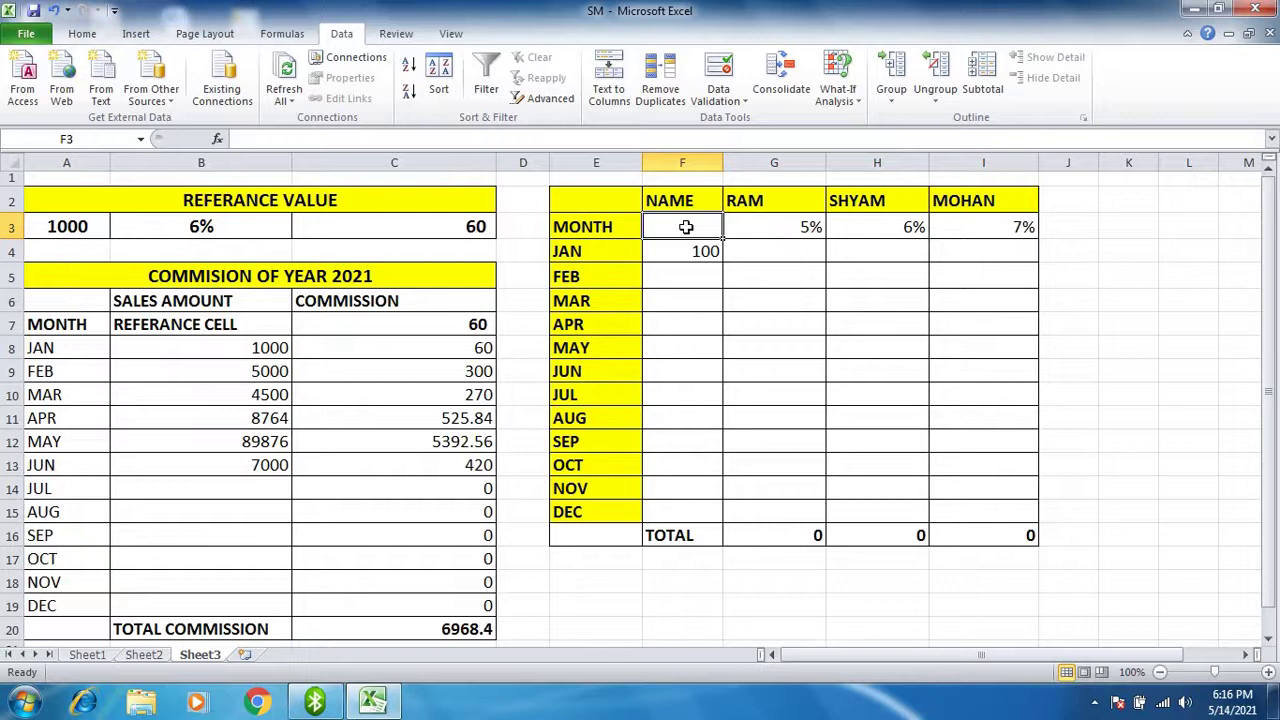
pyautogui.write('=')
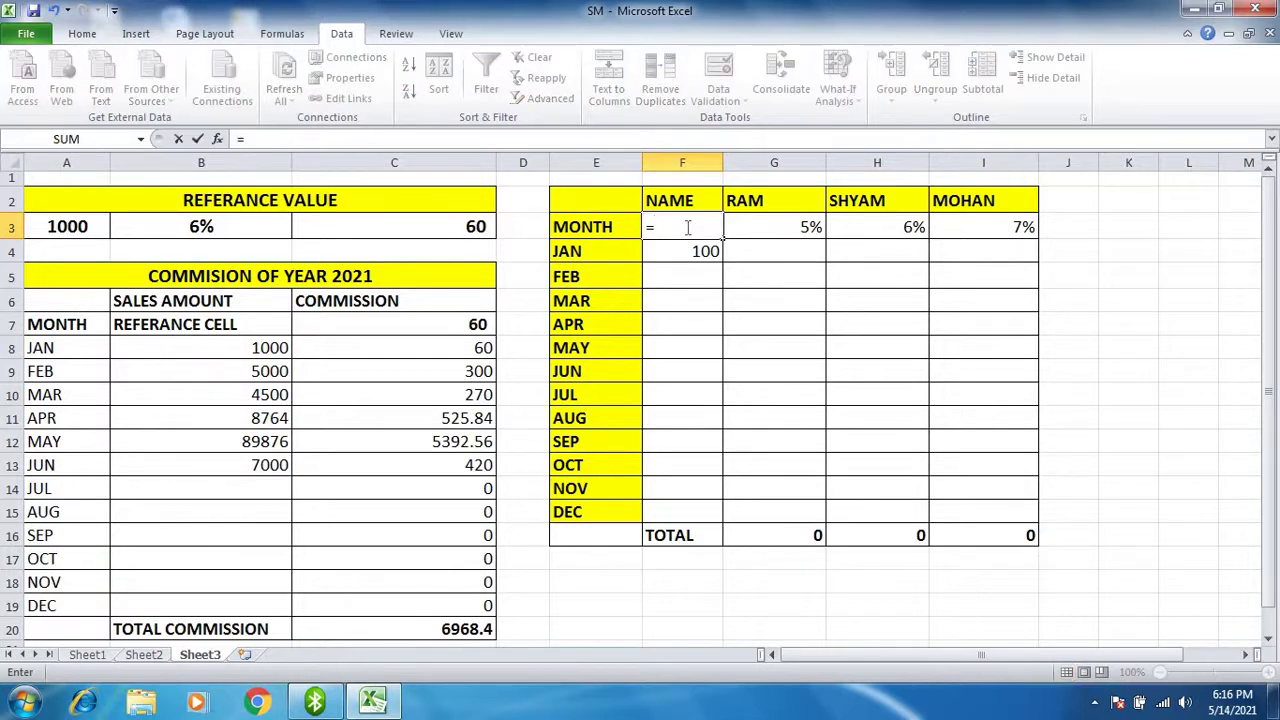
pyautogui.click(469, 226)
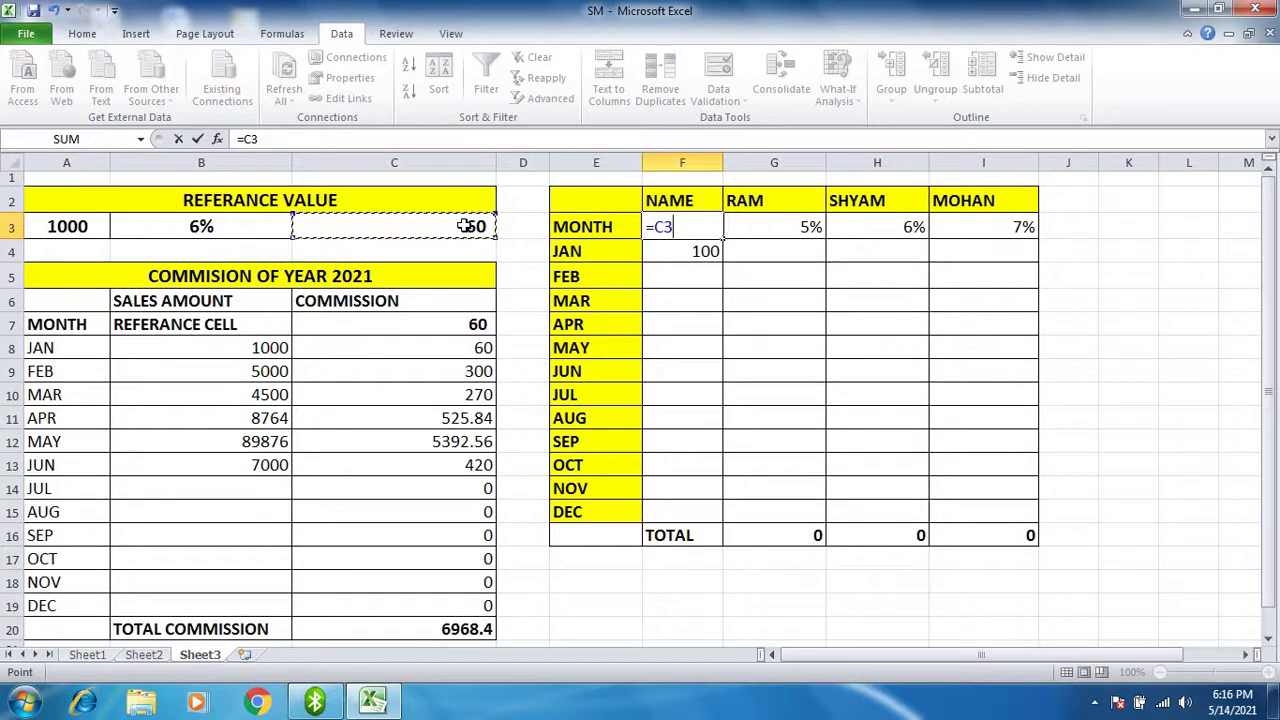
pyautogui.press('Return')
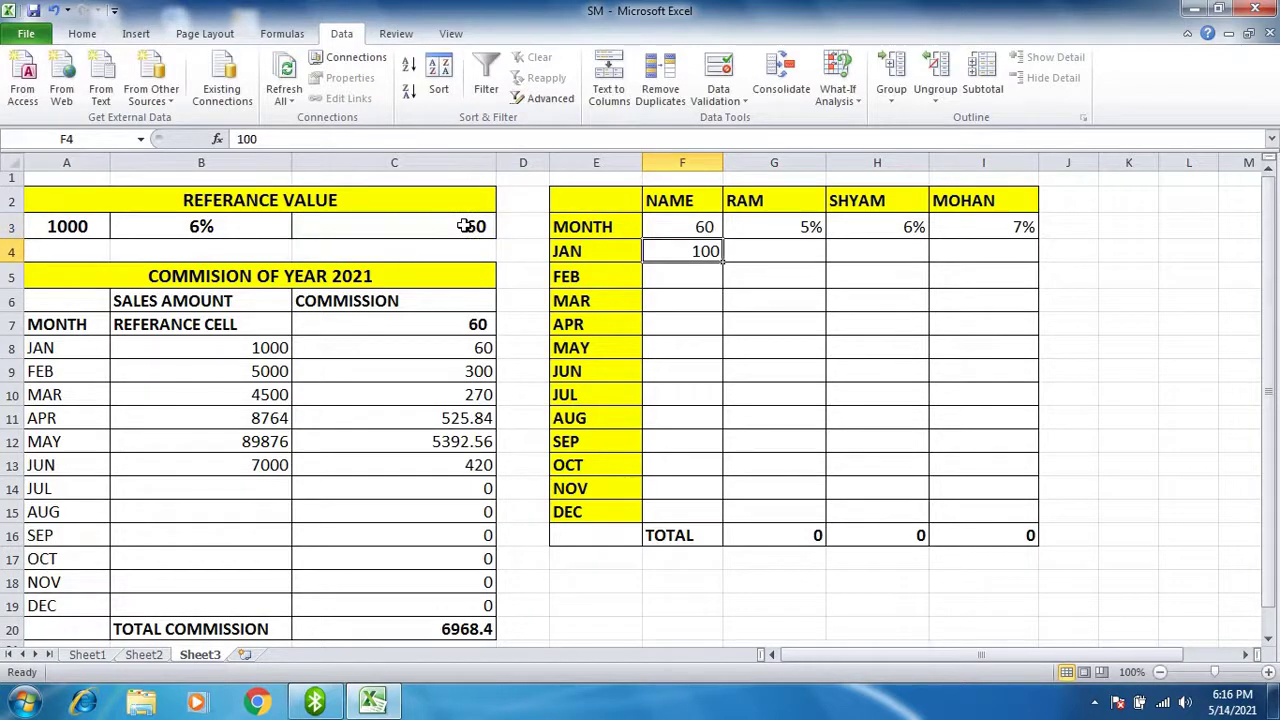
# - Review the commission rates in G3:I3, the sales amount cells F4 and F5, and the formula in F3
pyautogui.click(800, 230)
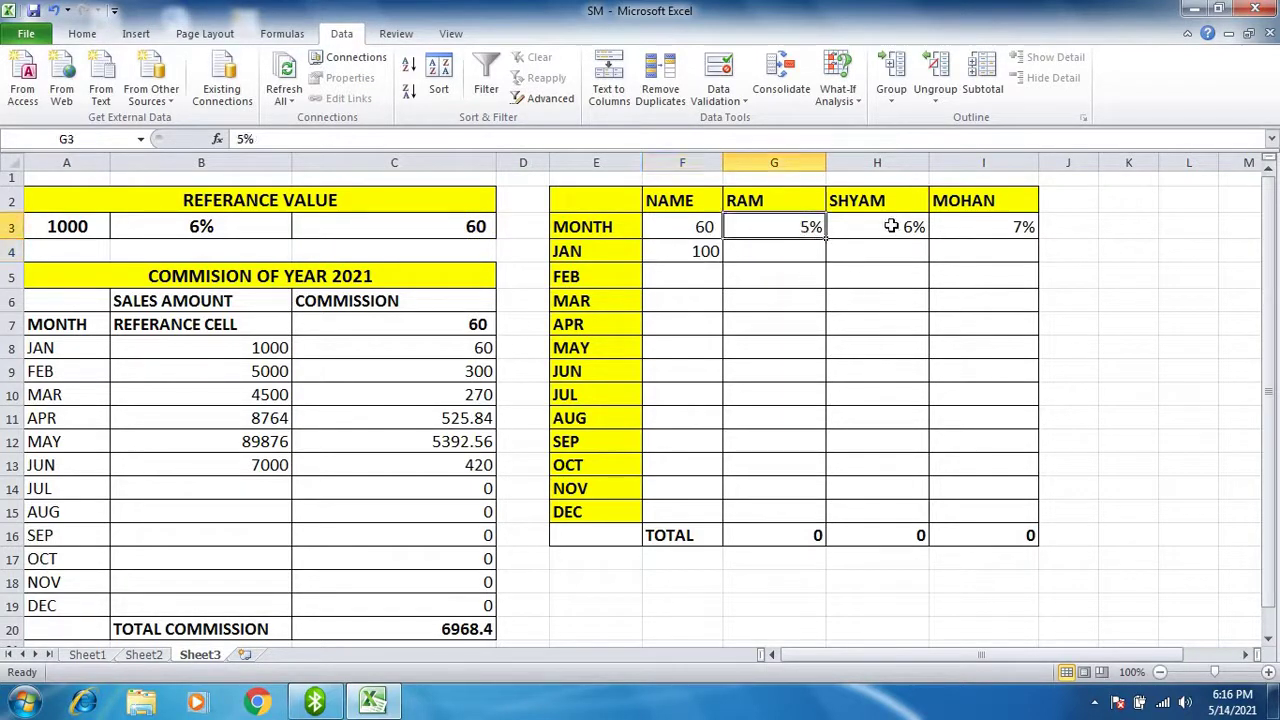
pyautogui.click(891, 226)
pyautogui.click(1022, 228)
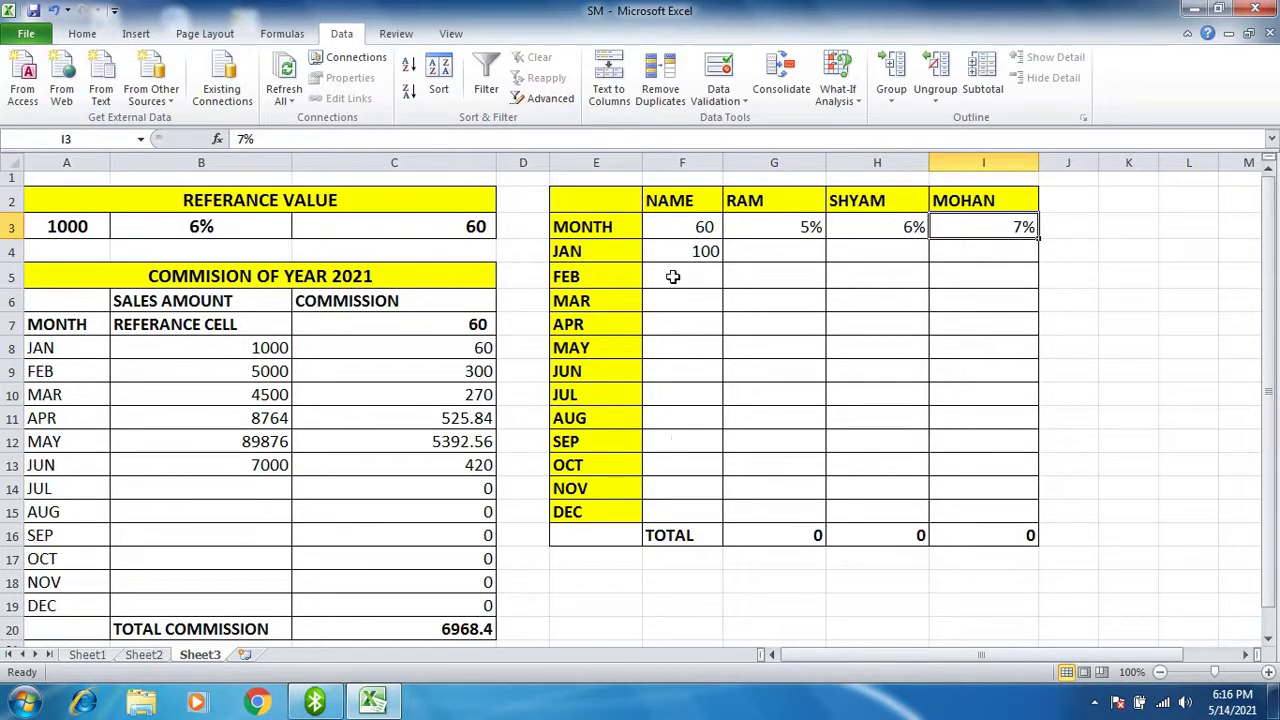
pyautogui.click(695, 249)
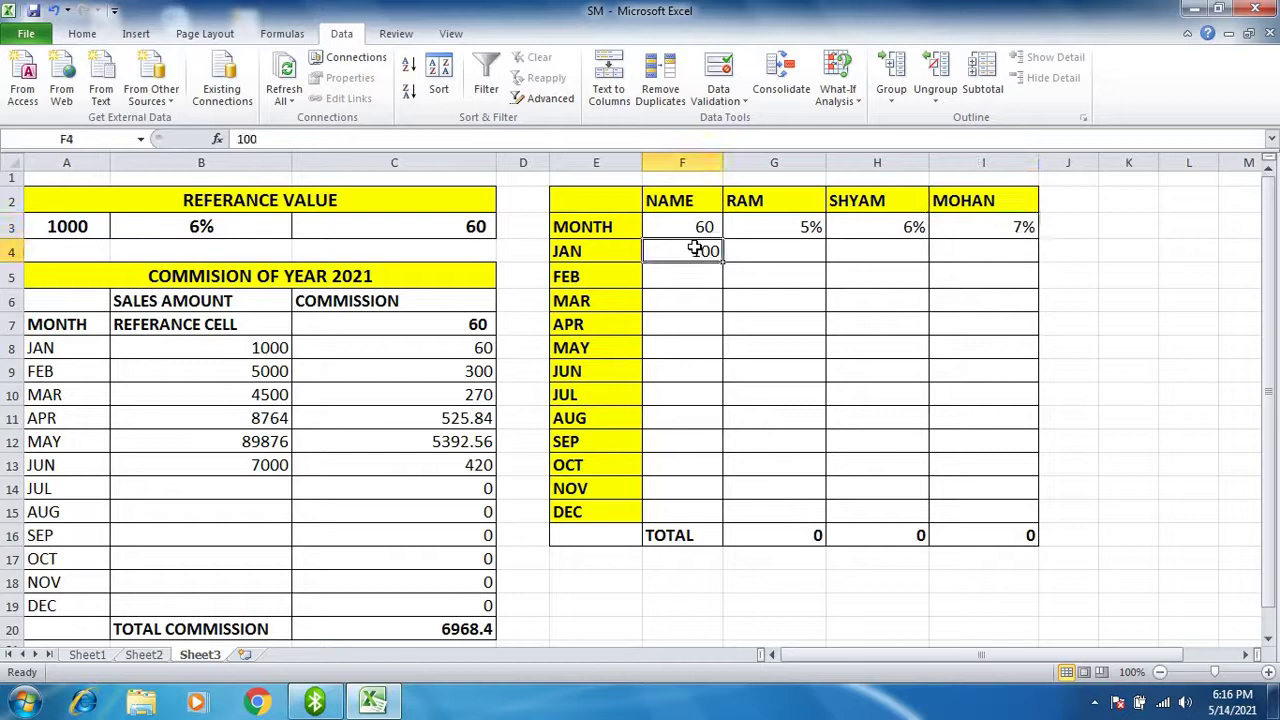
pyautogui.click(686, 272)
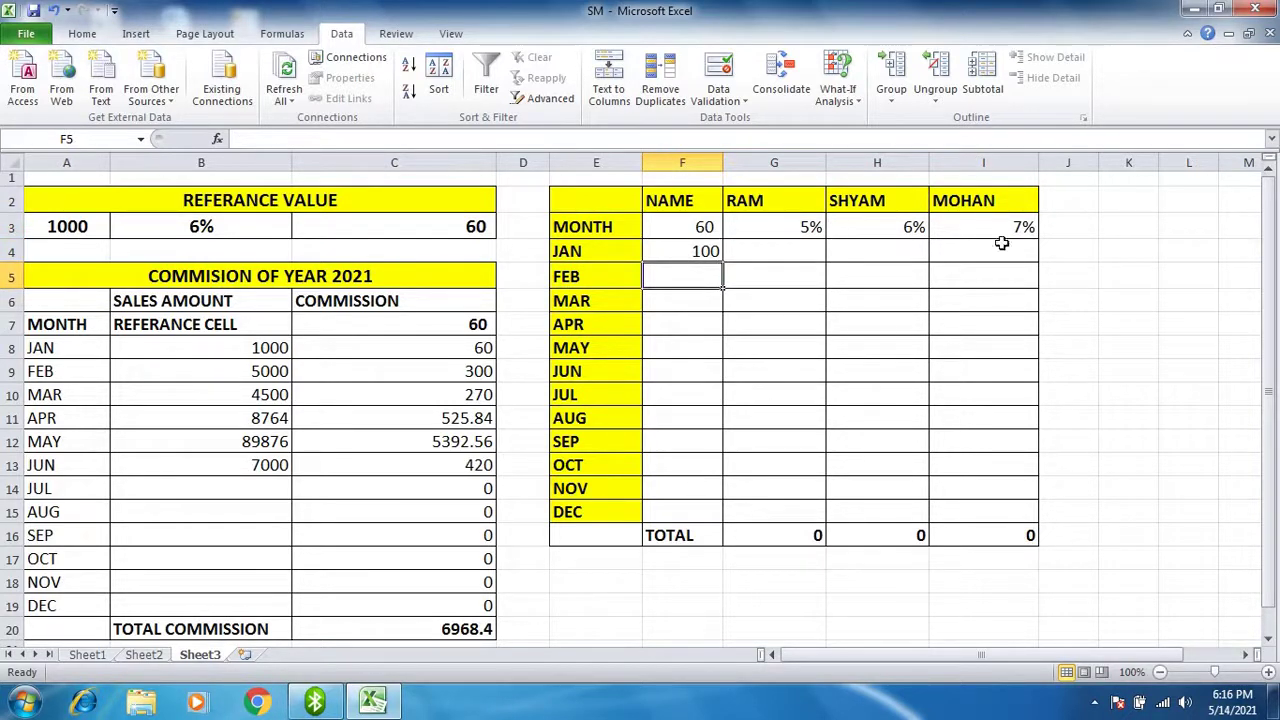
pyautogui.click(698, 226)
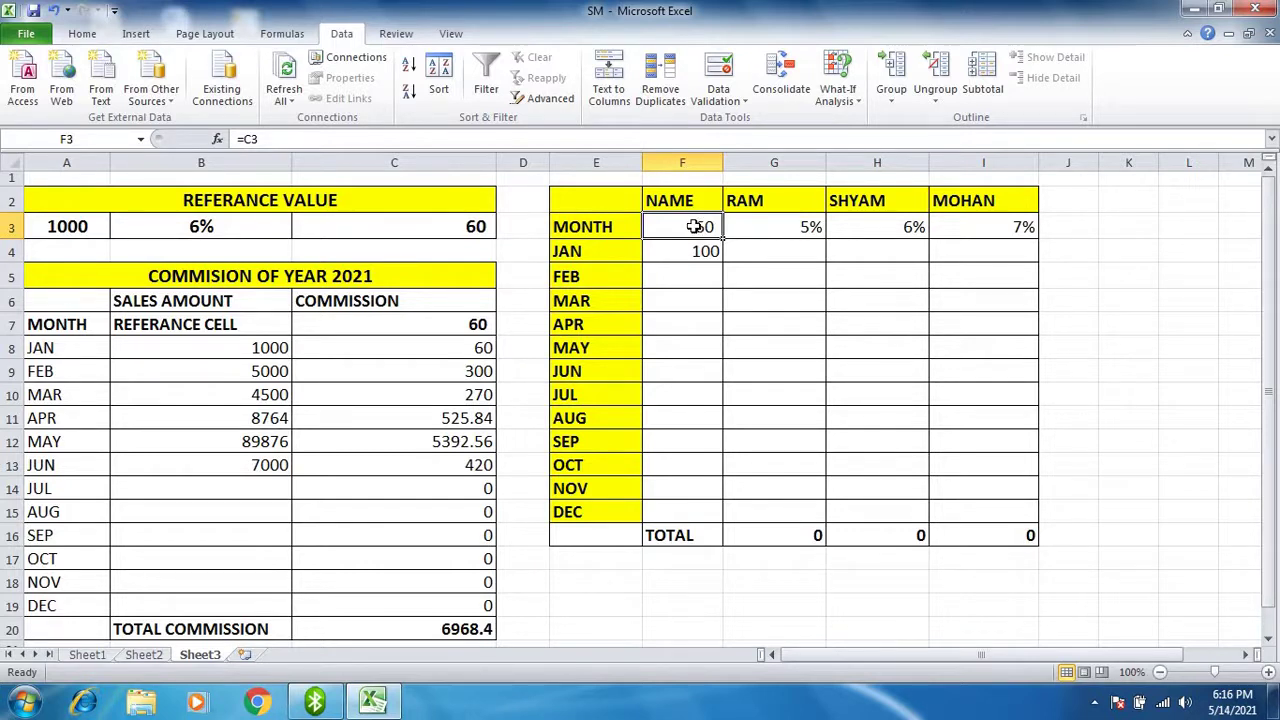
pyautogui.click(838, 345)
# - Create a two-variable data table over F3:I15 with B3 as row input cell and A3 as column input cell
pyautogui.click(692, 223)
pyautogui.moveTo(692, 223); pyautogui.dragTo(978, 507)
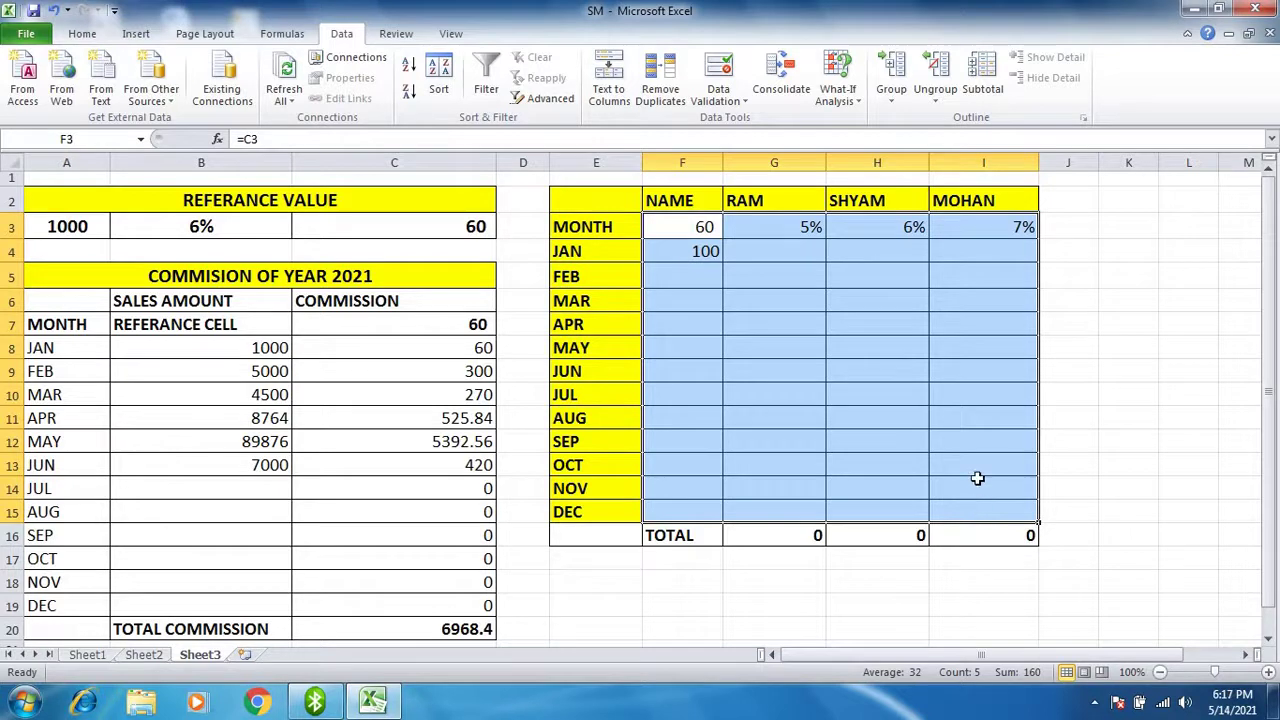
pyautogui.click(849, 103)
pyautogui.click(878, 165)
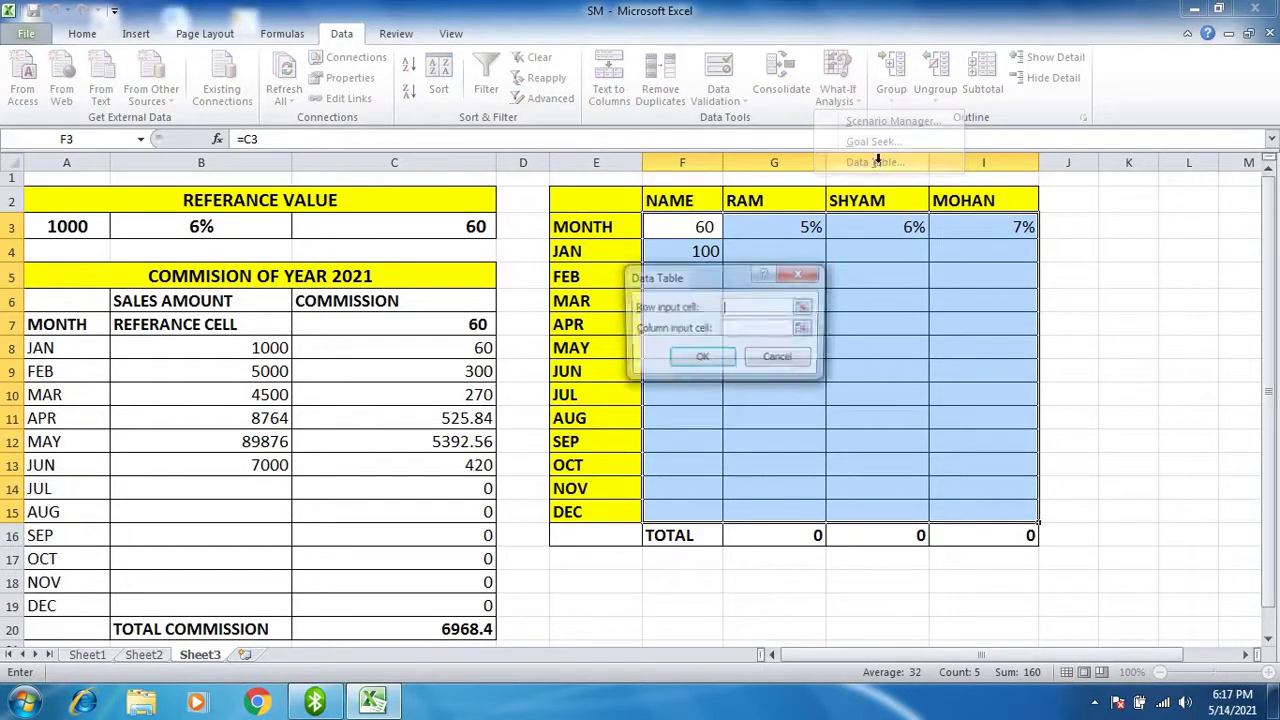
pyautogui.moveTo(722, 345); pyautogui.dragTo(1032, 253)
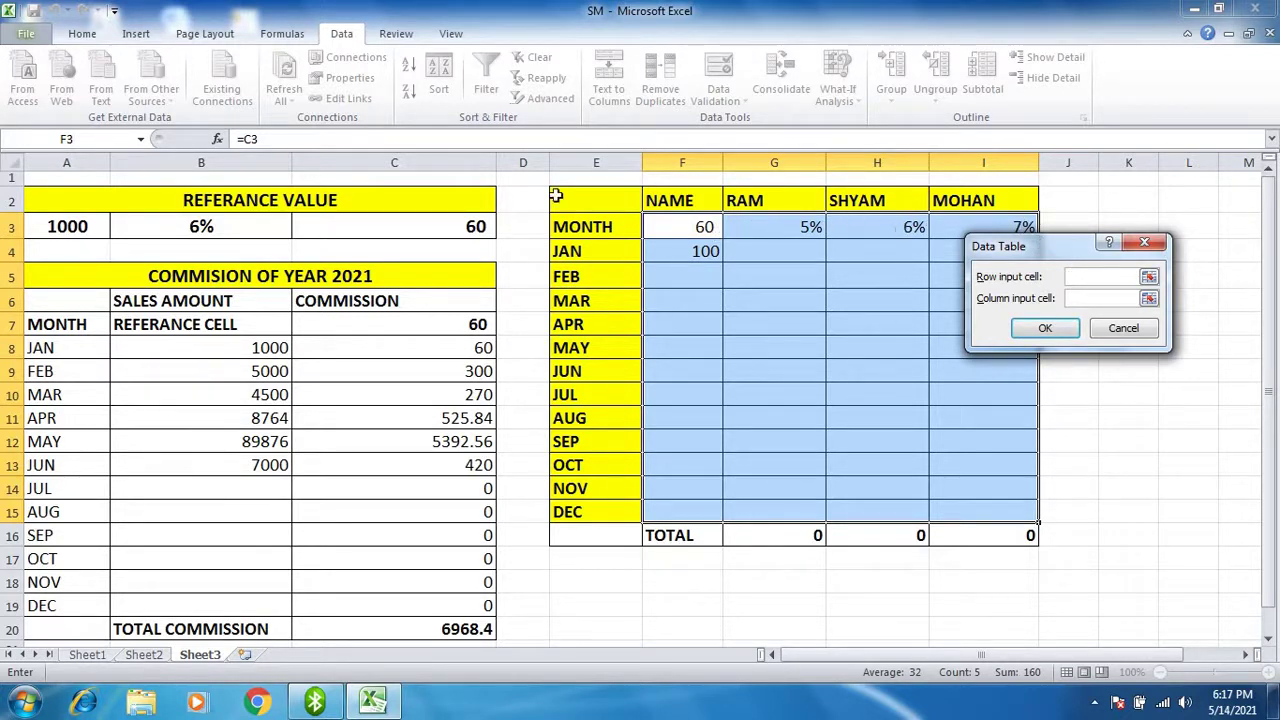
pyautogui.click(201, 226)
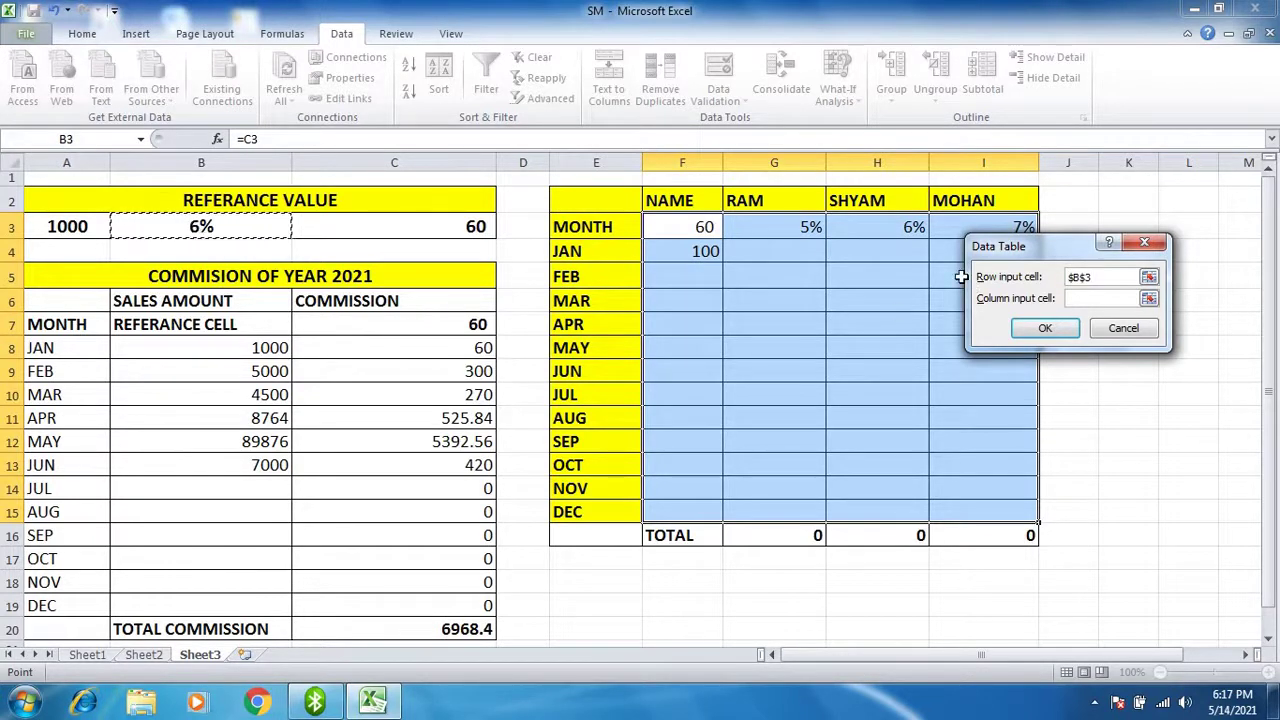
pyautogui.click(1089, 297)
pyautogui.click(70, 228)
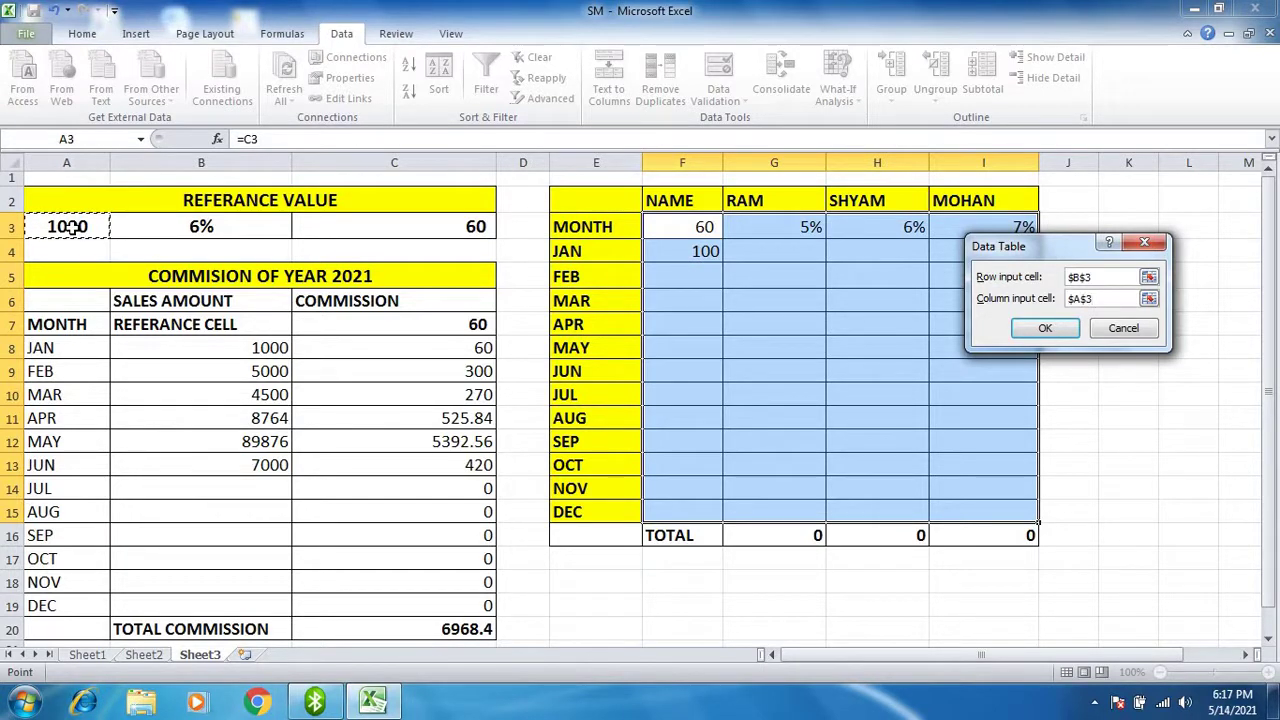
pyautogui.click(1053, 330)
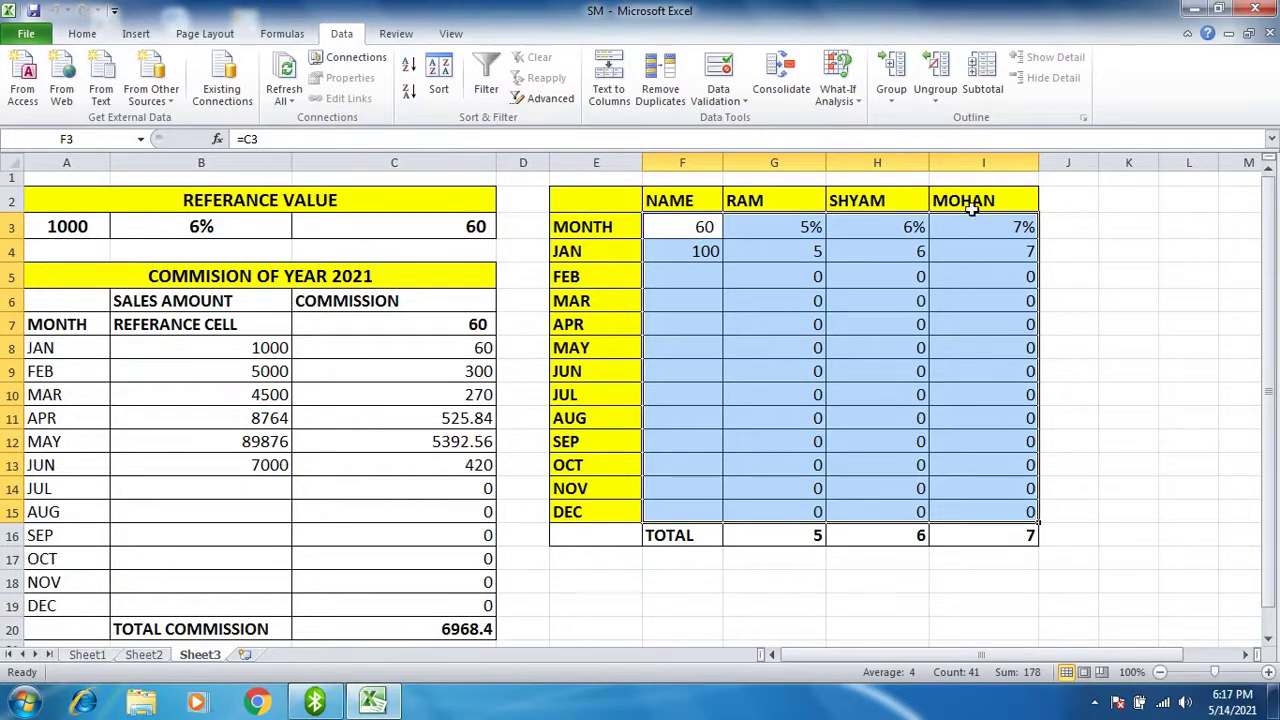
# - Enter the sales amounts 8000 for February and 87659 for March in F5:F6 and check the total formulas in G16:I16
pyautogui.click(694, 251)
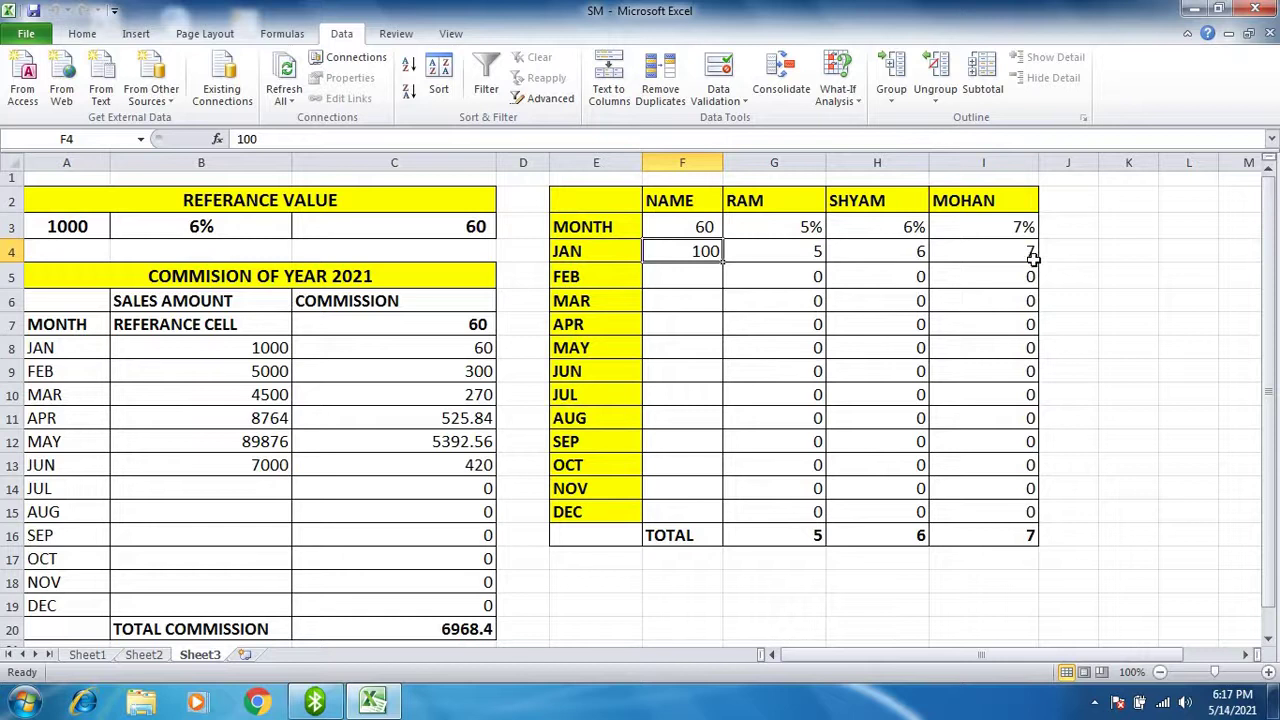
pyautogui.click(678, 276)
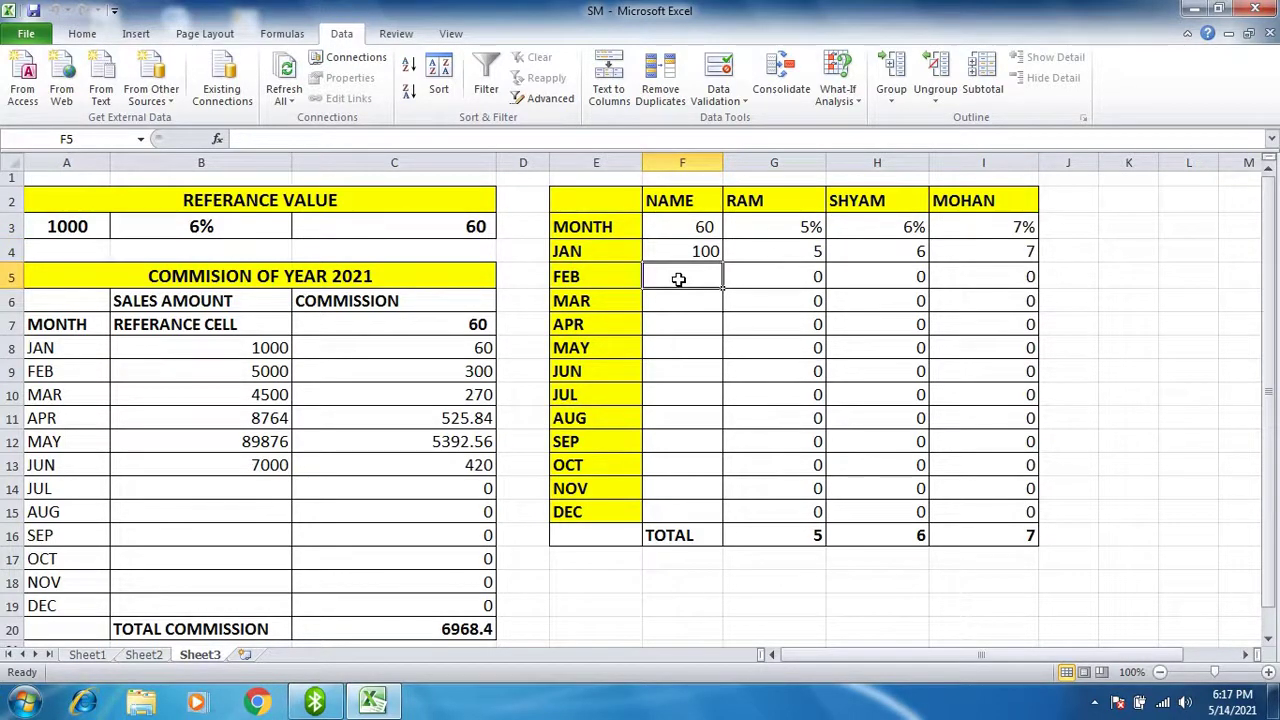
pyautogui.write('8000')
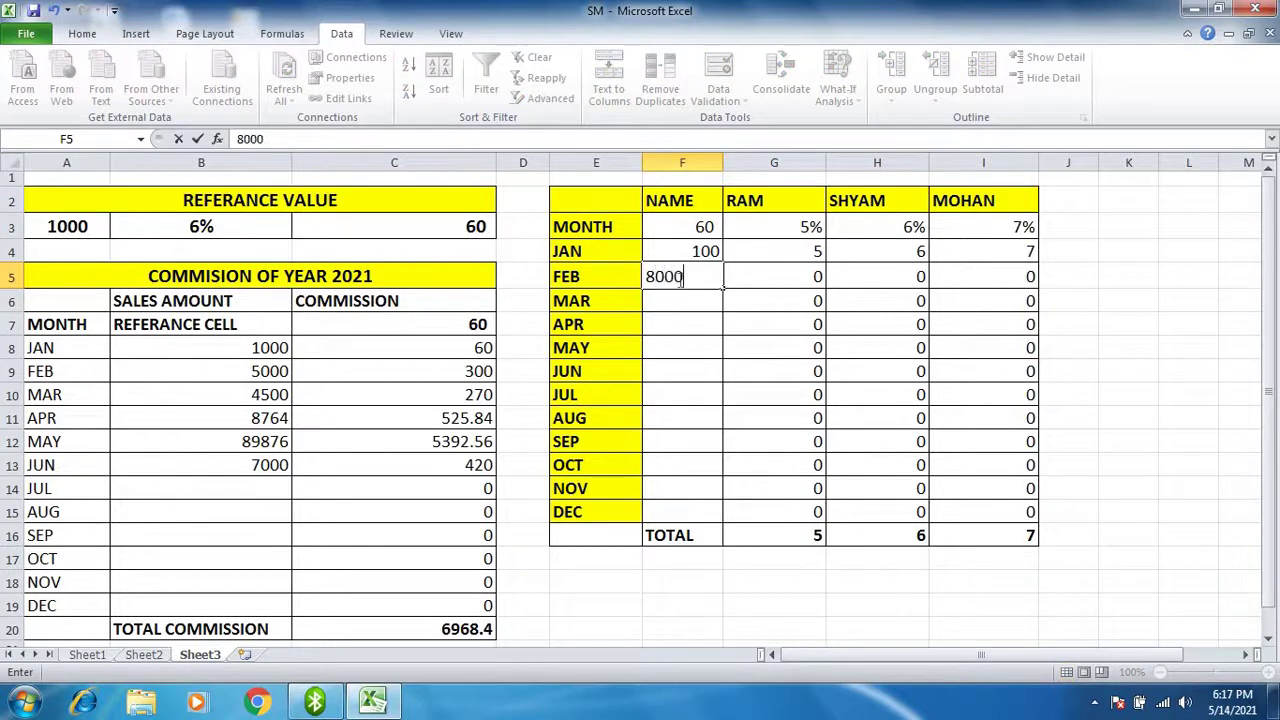
pyautogui.press('Return')
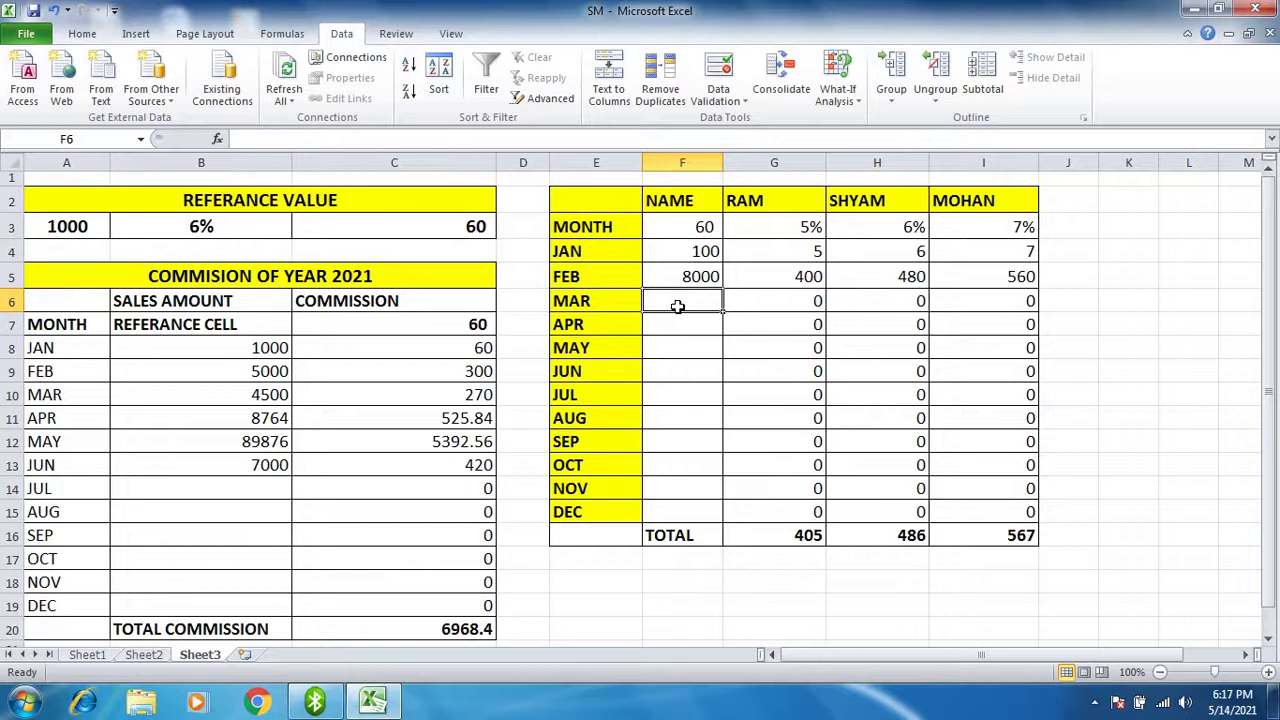
pyautogui.write('87659')
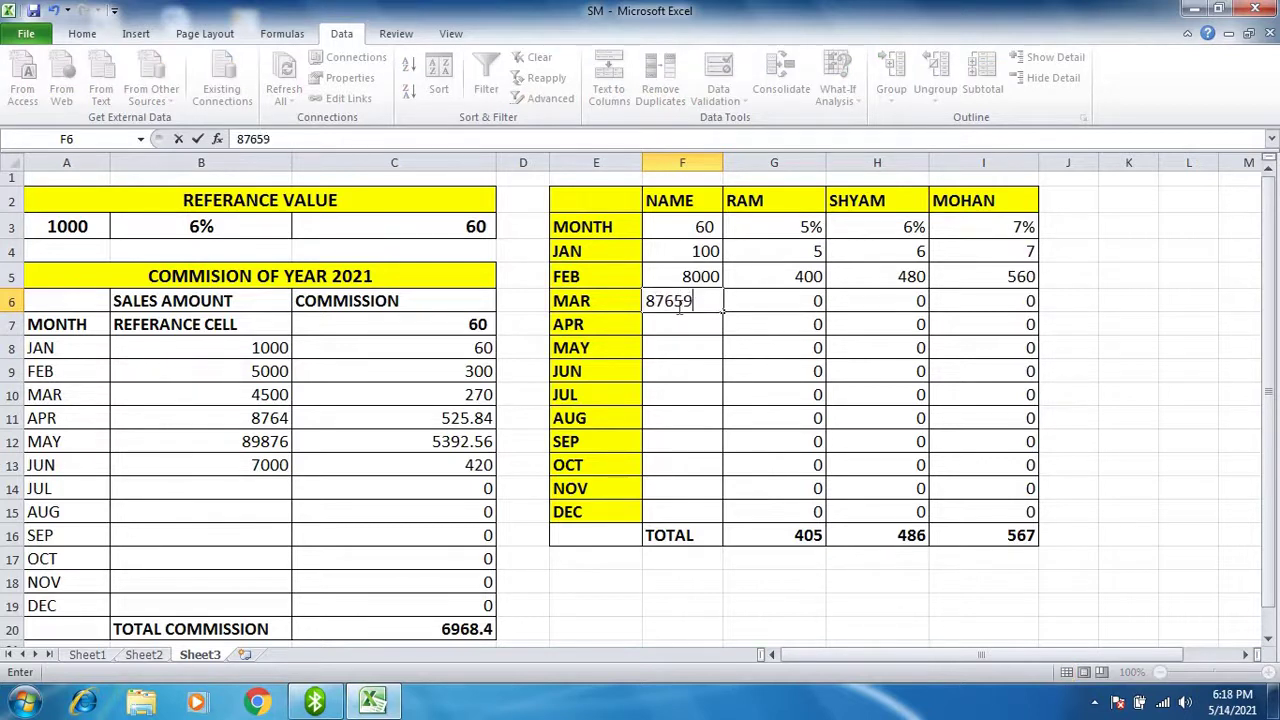
pyautogui.press('Return')
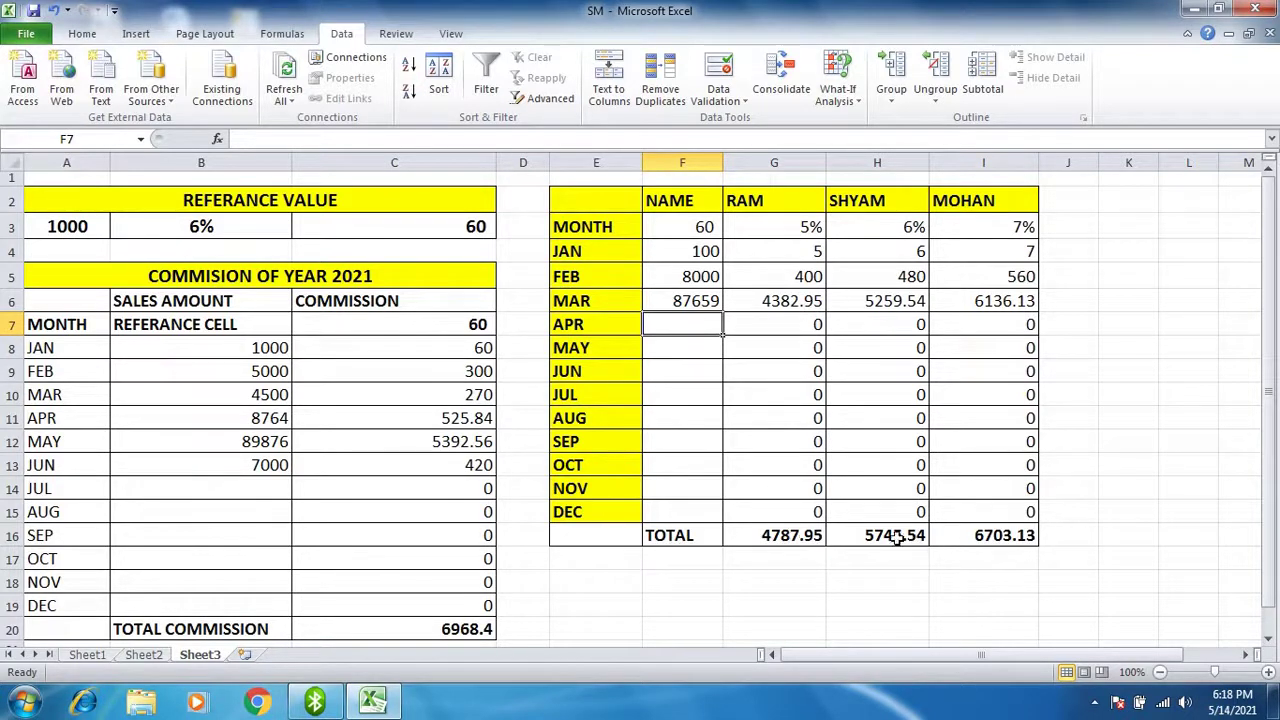
pyautogui.click(793, 537)
pyautogui.click(871, 535)
pyautogui.click(980, 535)
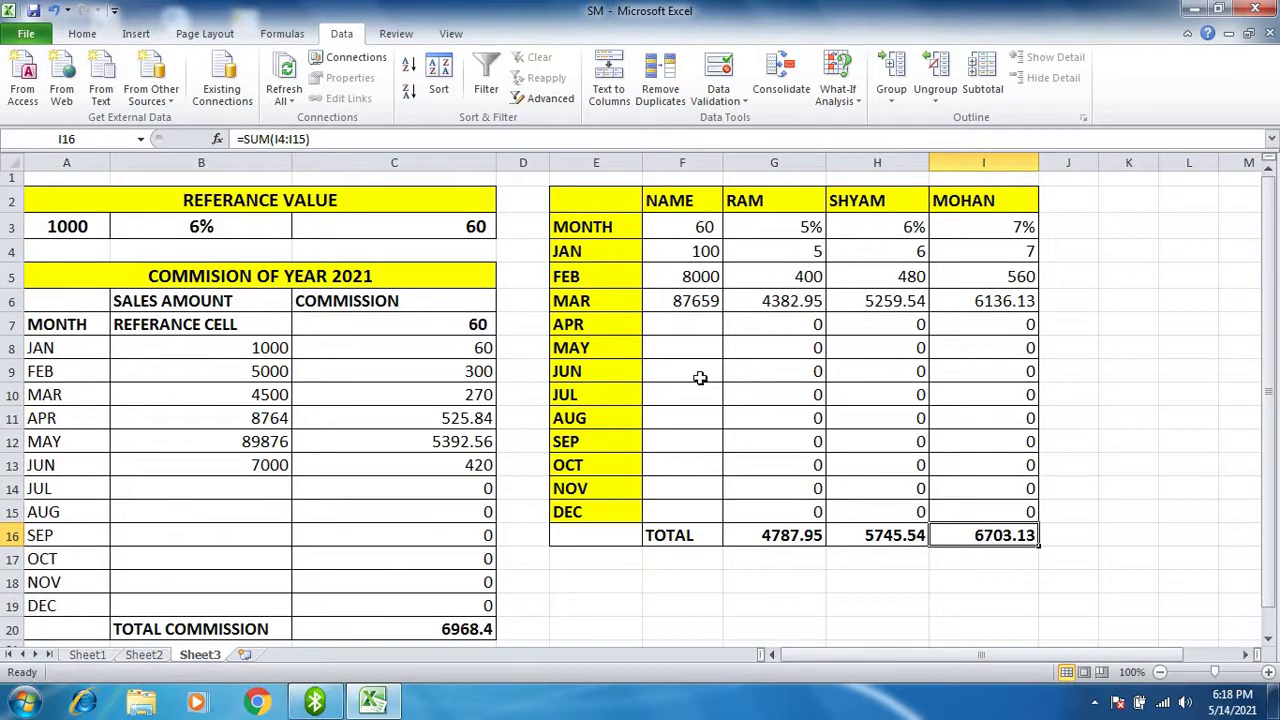
pyautogui.click(838, 90)
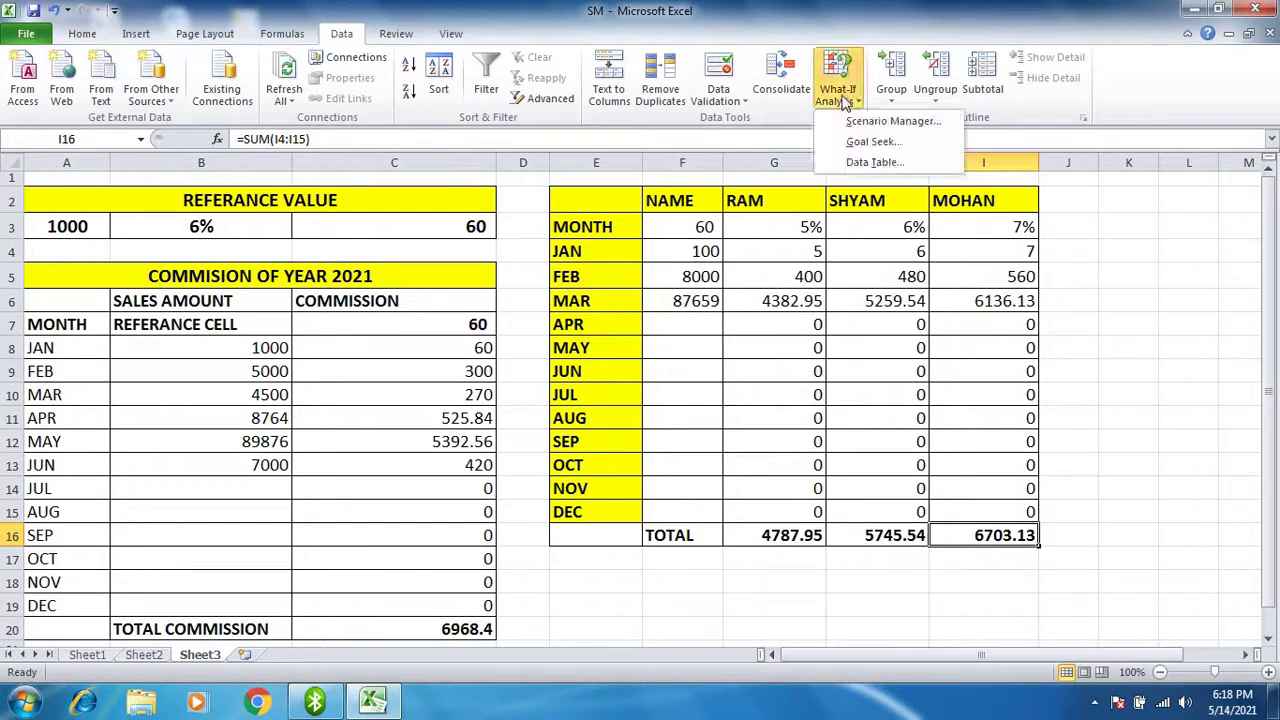
pyautogui.click(875, 162)
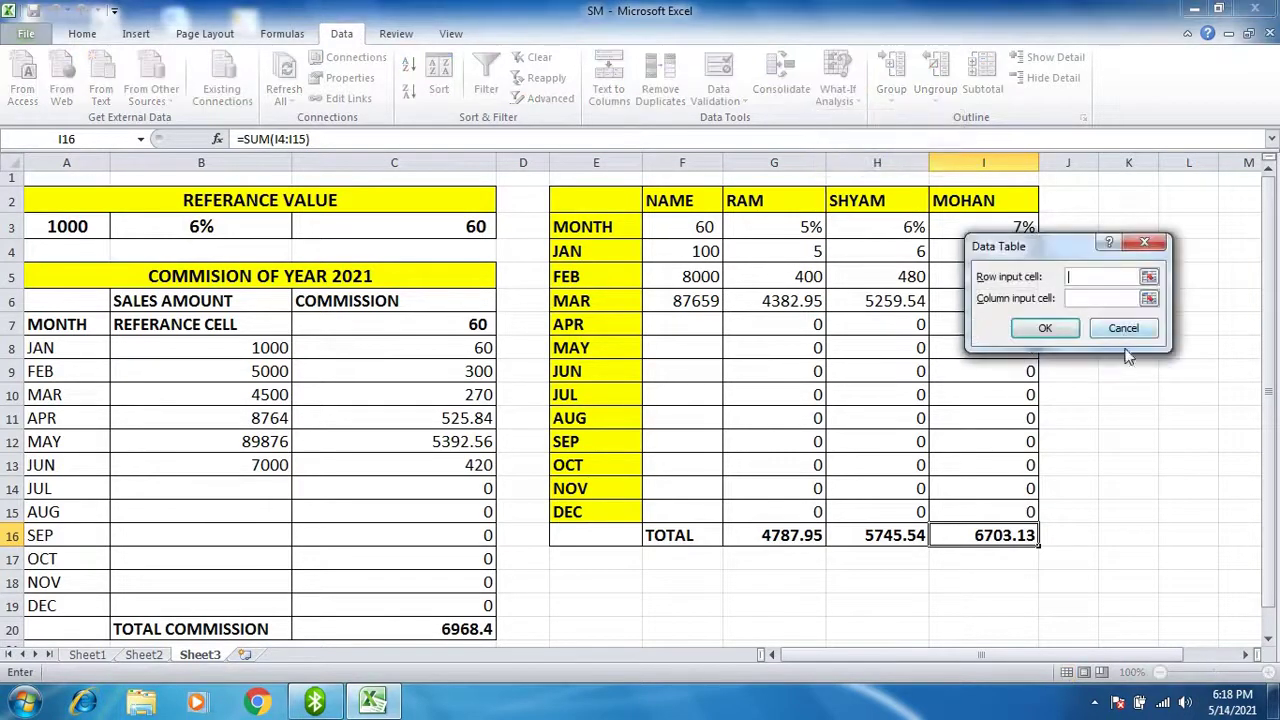
pyautogui.click(1130, 340)
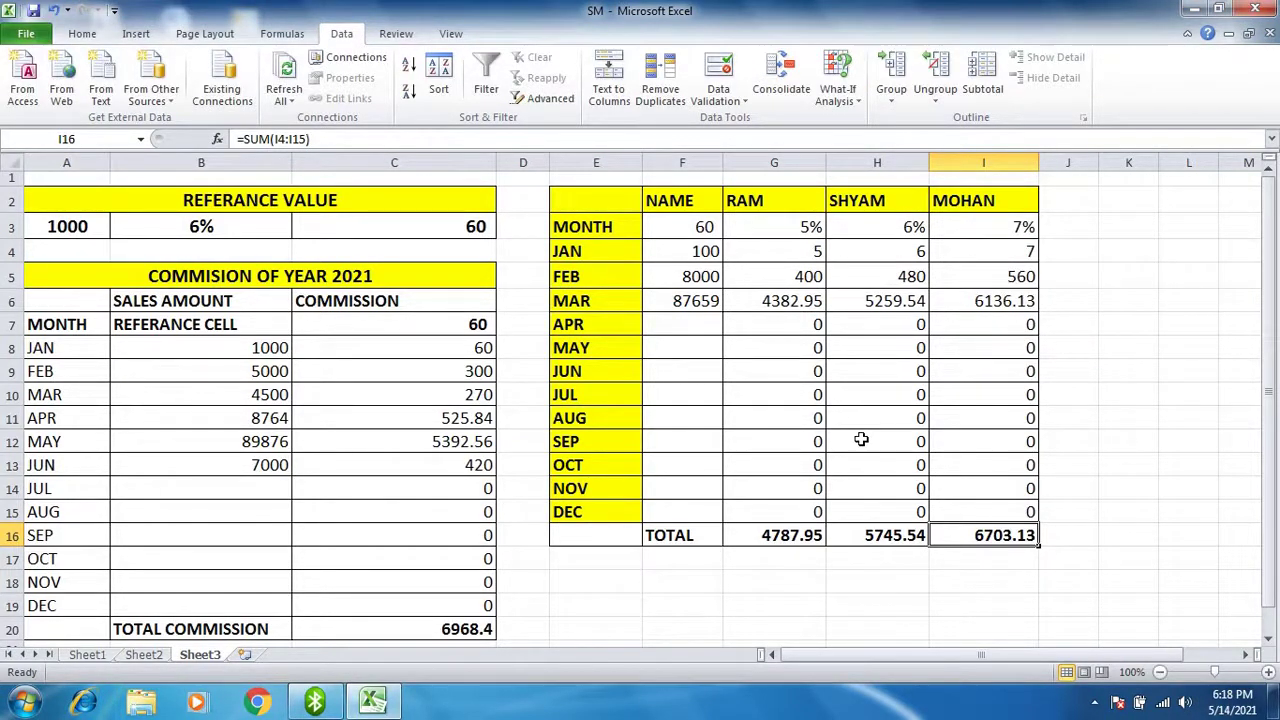